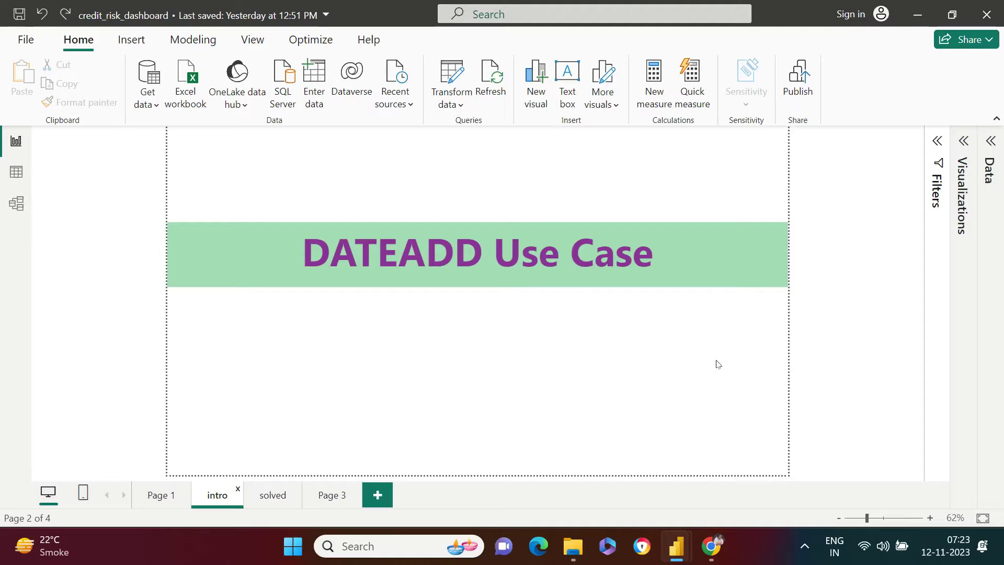
View the DATEADD & WEEKDAY tutorial's details in YouTube Studio, then return to credit_risk_dashboard.
left_click(711, 546)
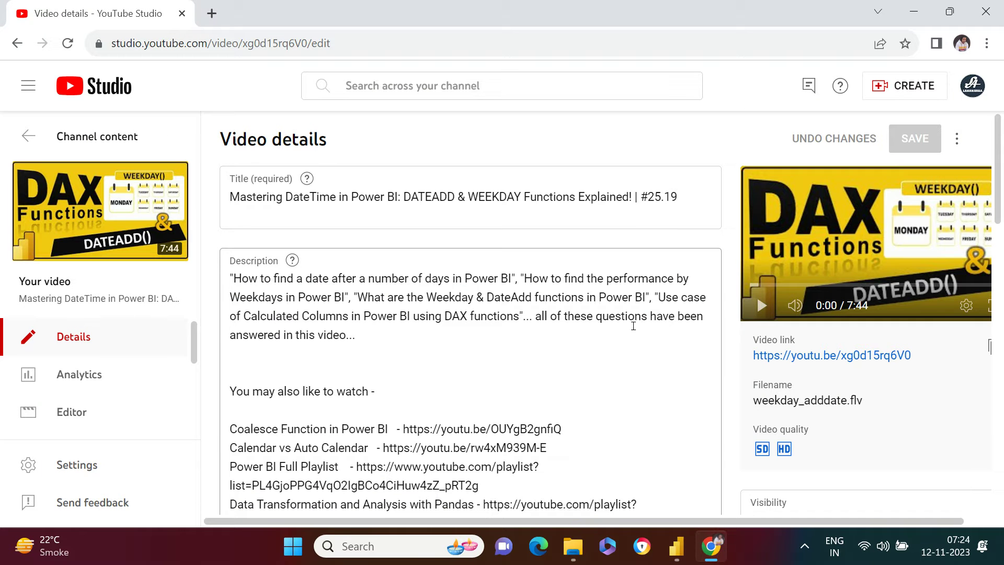
mouse_move(155, 250)
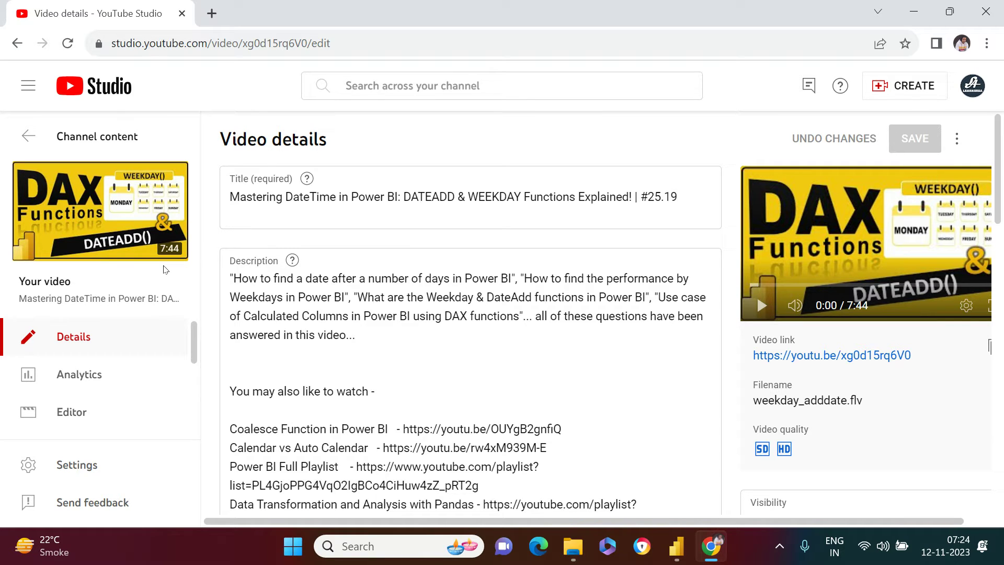
left_click(676, 546)
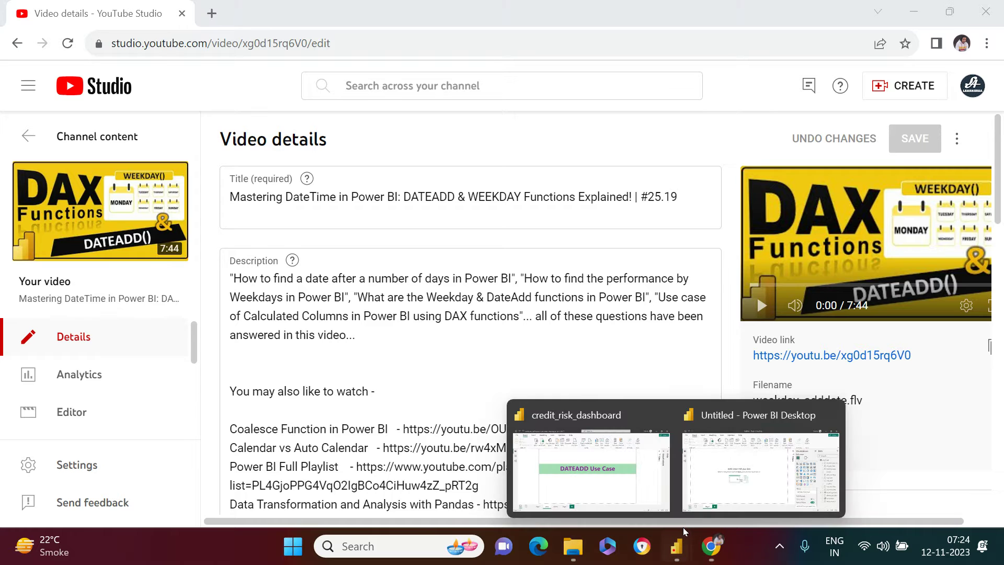
left_click(614, 485)
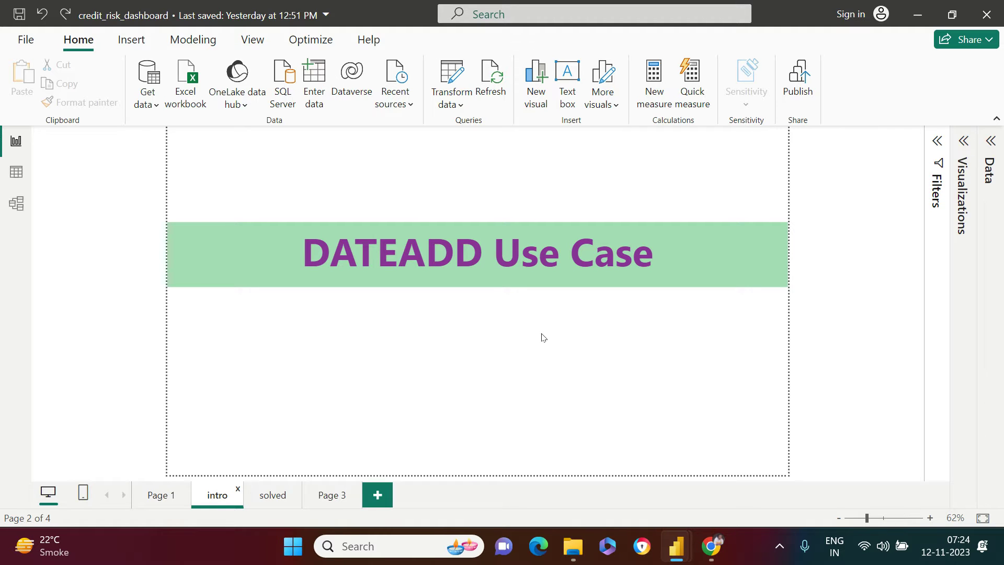
Go to the solved page and select its 2022 monthly totalBillAmount table.
left_click(274, 498)
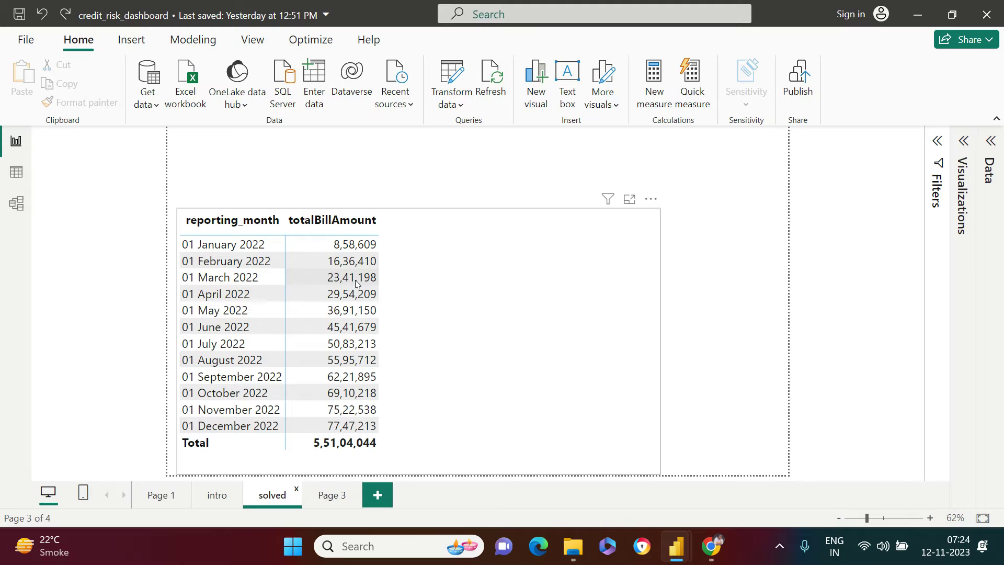
left_click(520, 243)
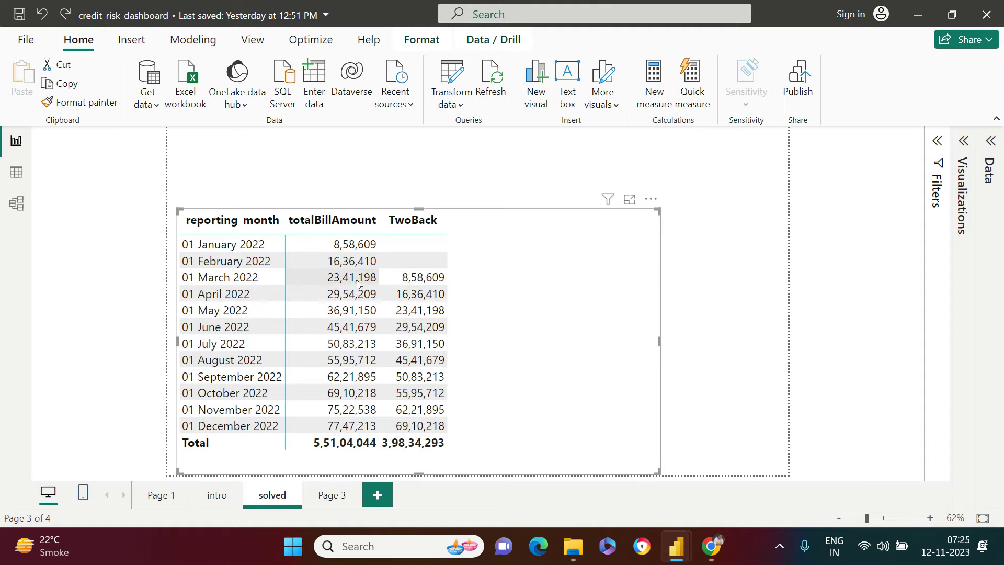
Add the TwoBack and diff measures to the table, then switch to the Untitled report.
left_click(467, 245)
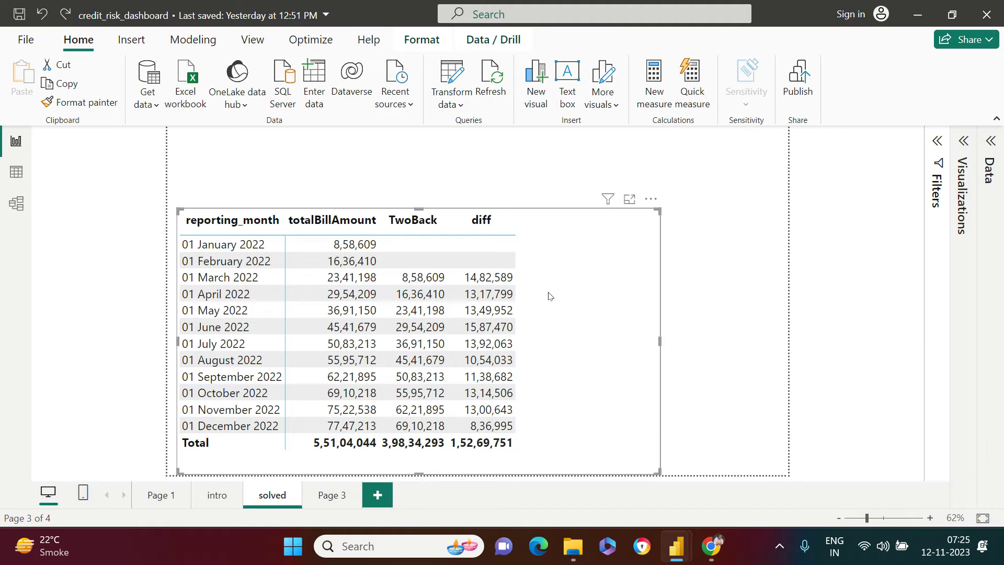
mouse_move(677, 547)
left_click(697, 498)
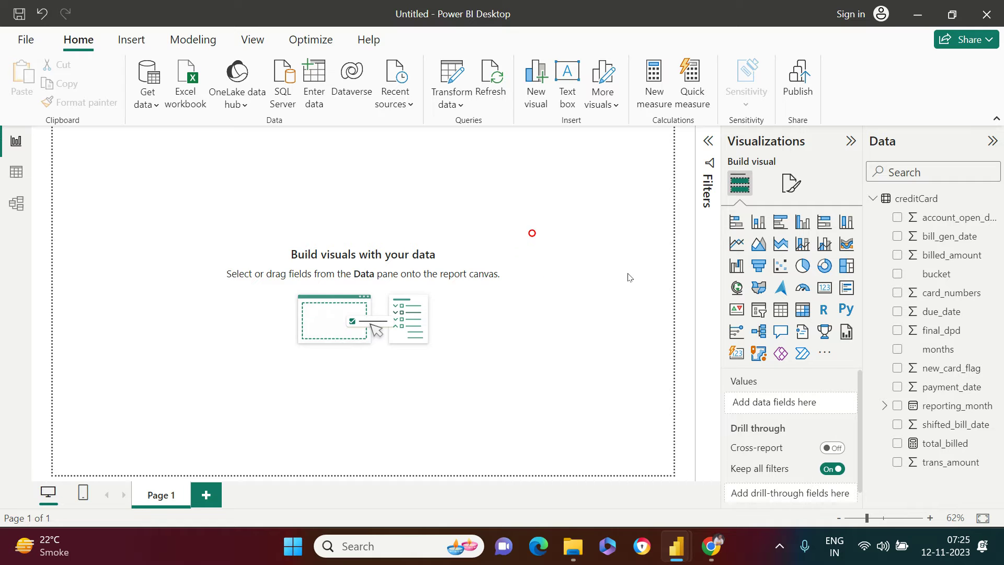
left_click(17, 171)
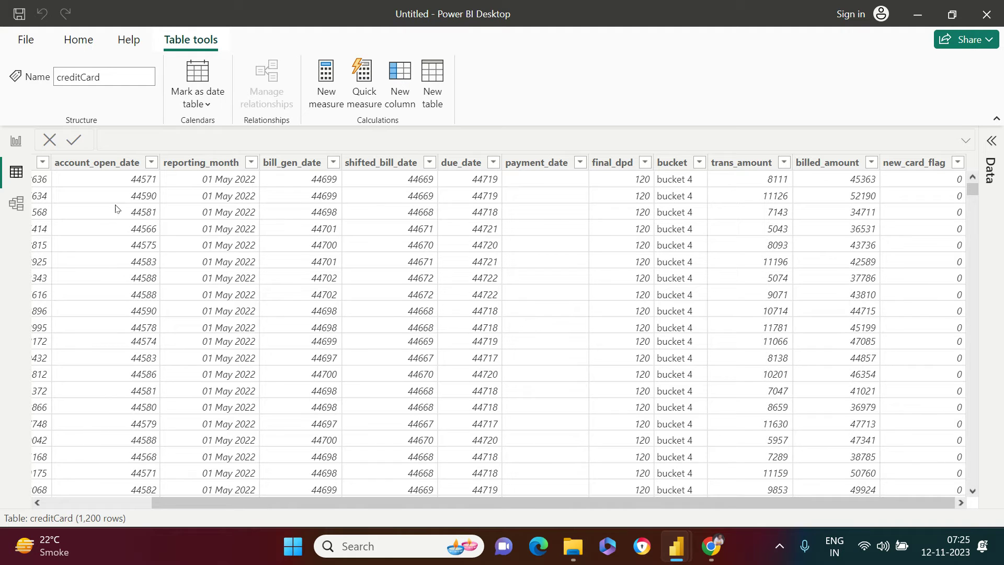
left_click(112, 163)
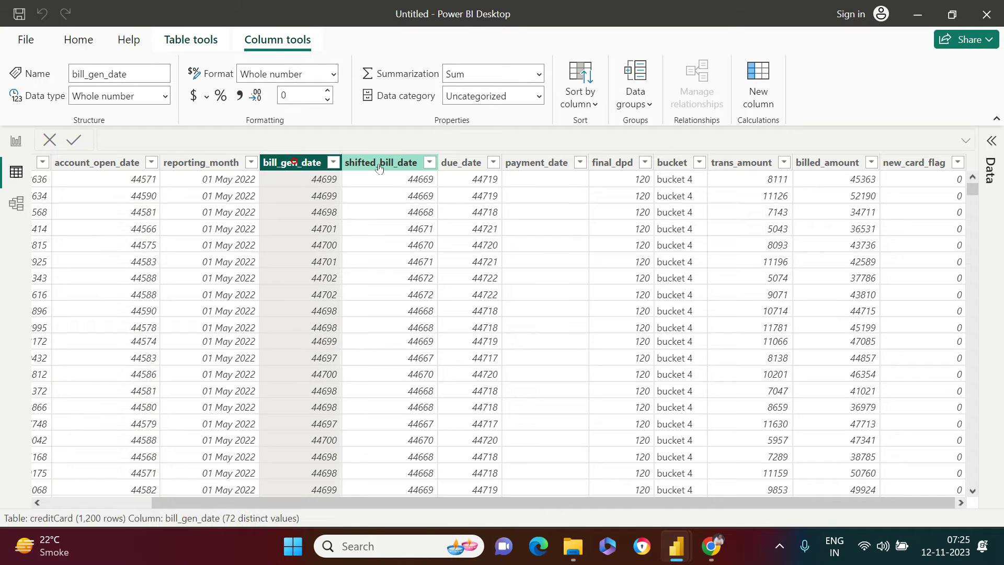
left_click(406, 167)
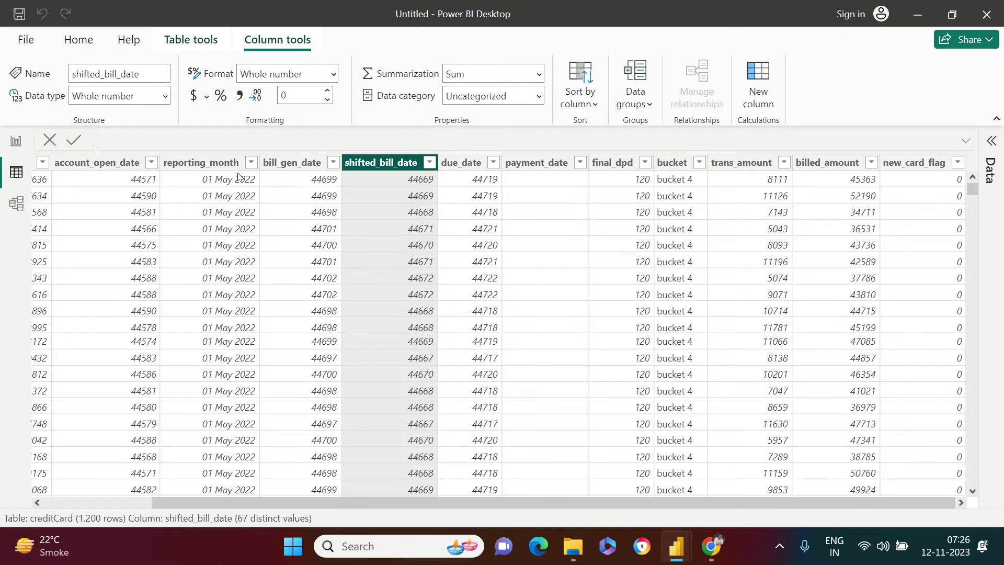
left_click(234, 165)
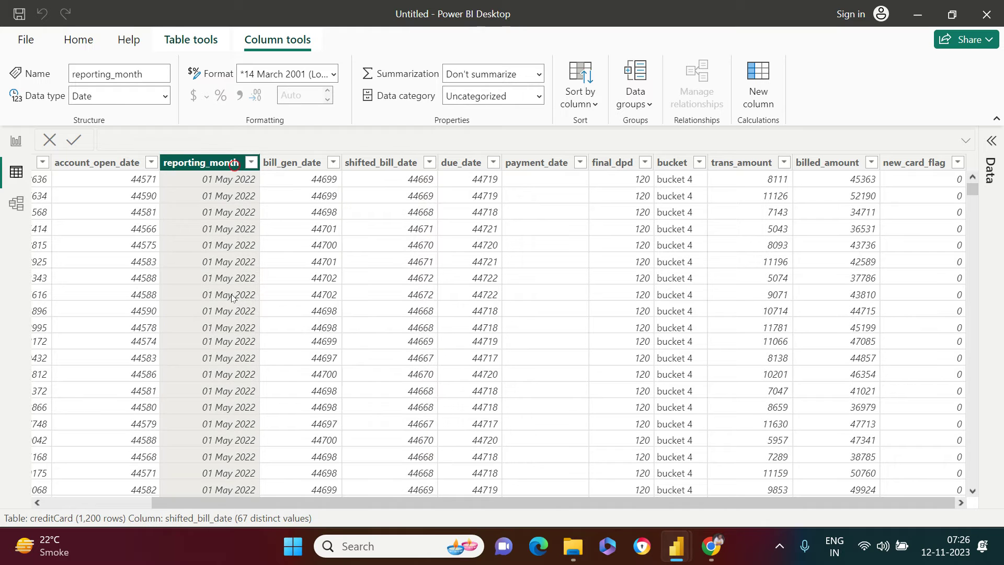
left_click(15, 142)
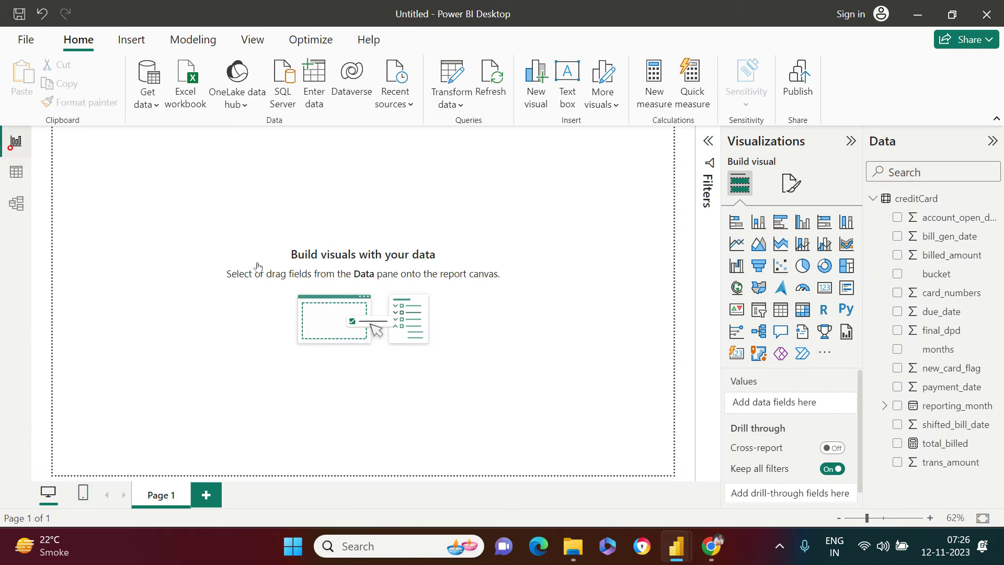
Add an empty matrix visual and delete the total_billed measure from the model.
left_click(803, 311)
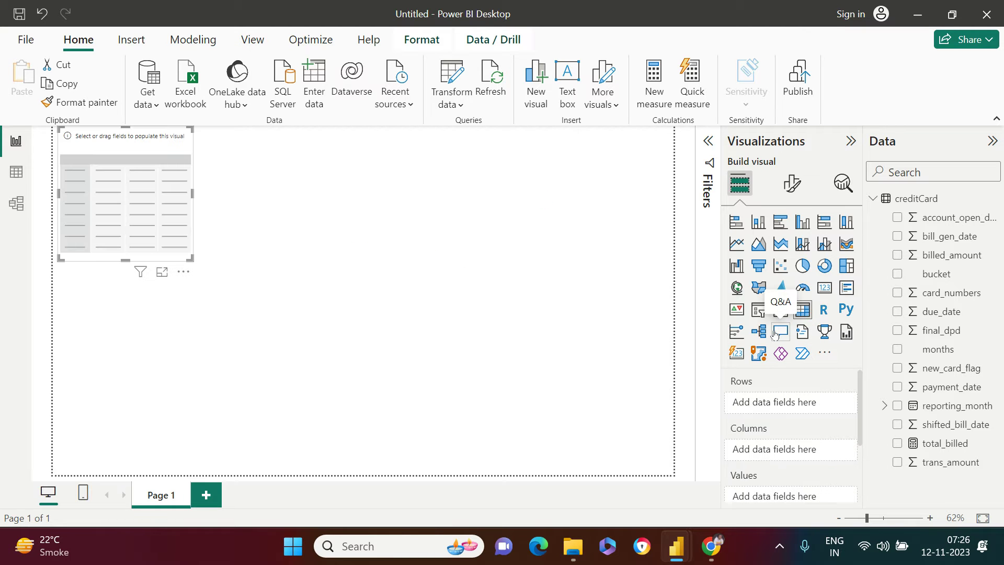
right_click(944, 443)
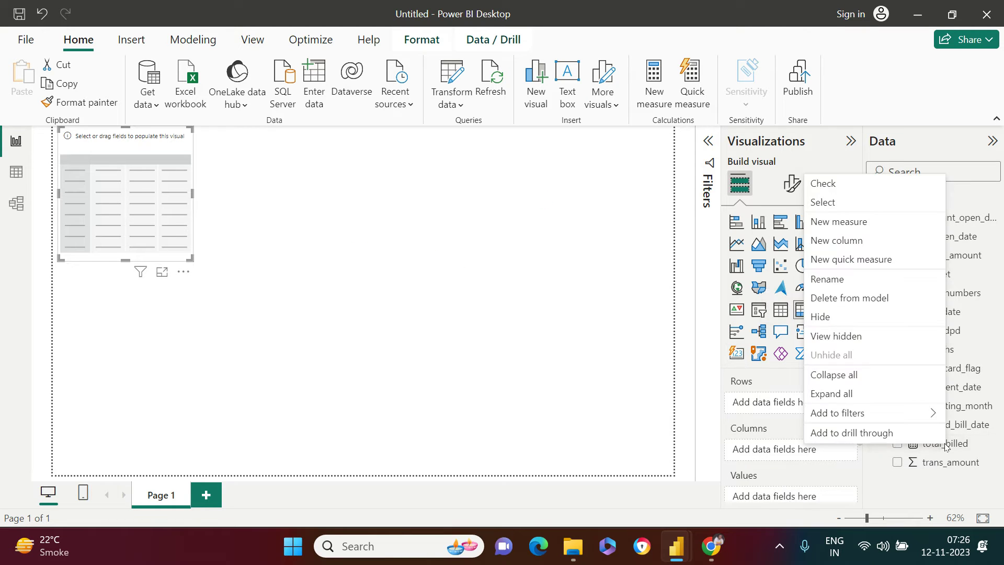
left_click(862, 299)
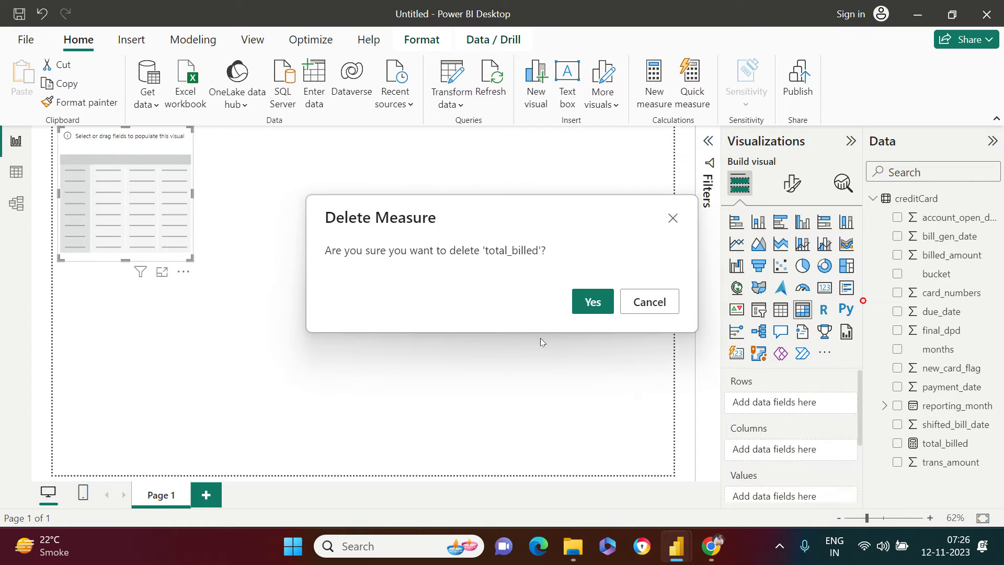
left_click(591, 301)
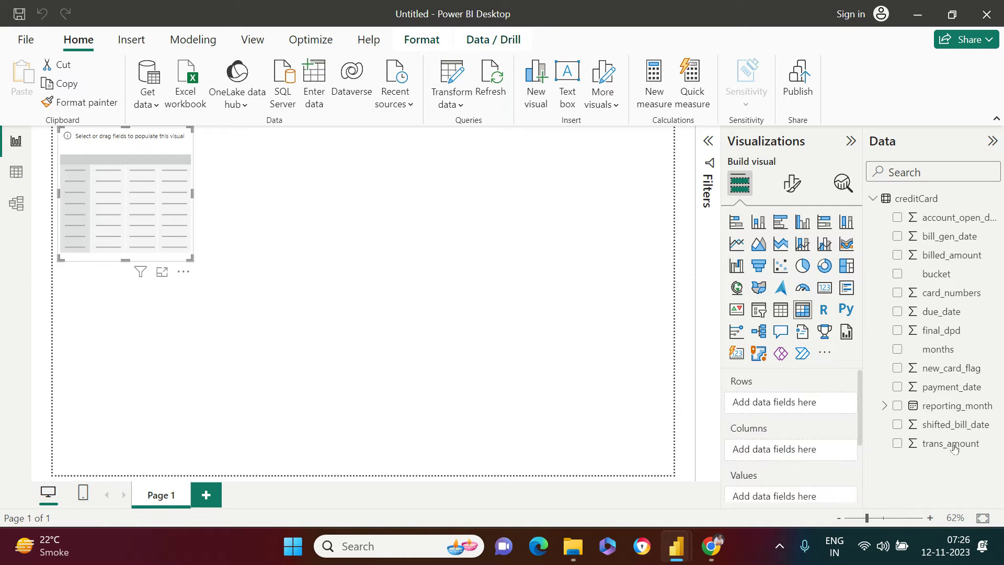
Look over the creditCard data table, then return to the report canvas.
left_click(17, 172)
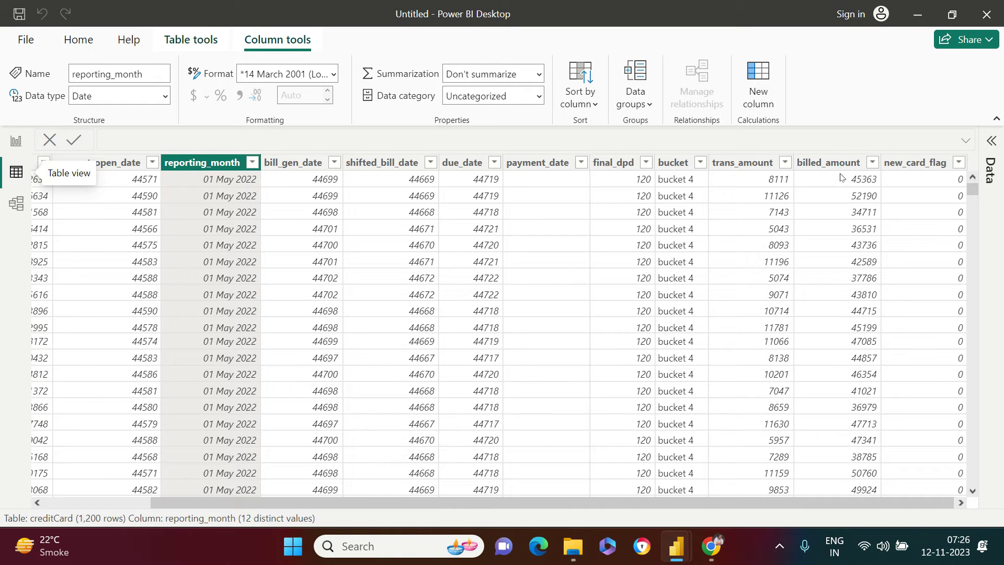
left_click(18, 140)
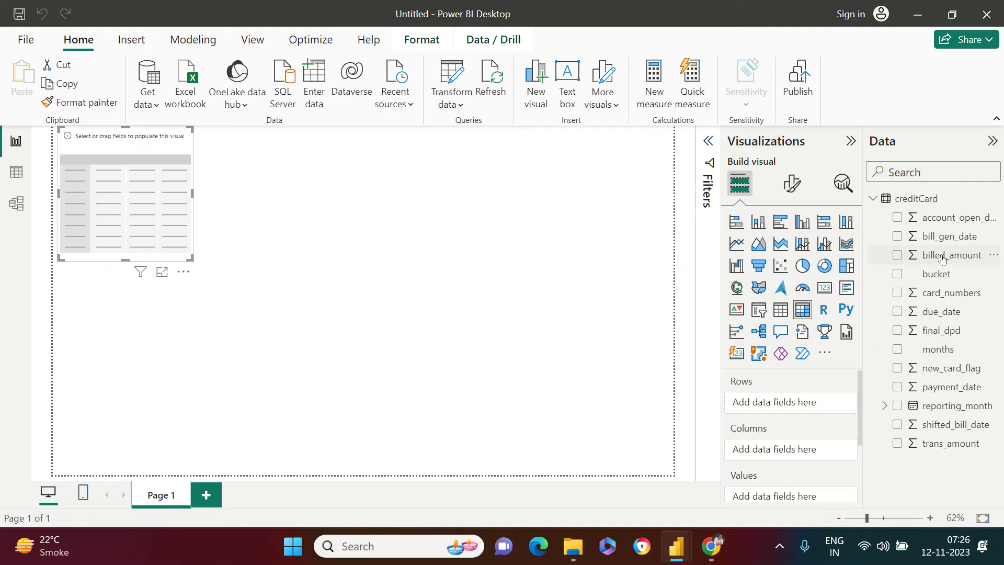
right_click(917, 200)
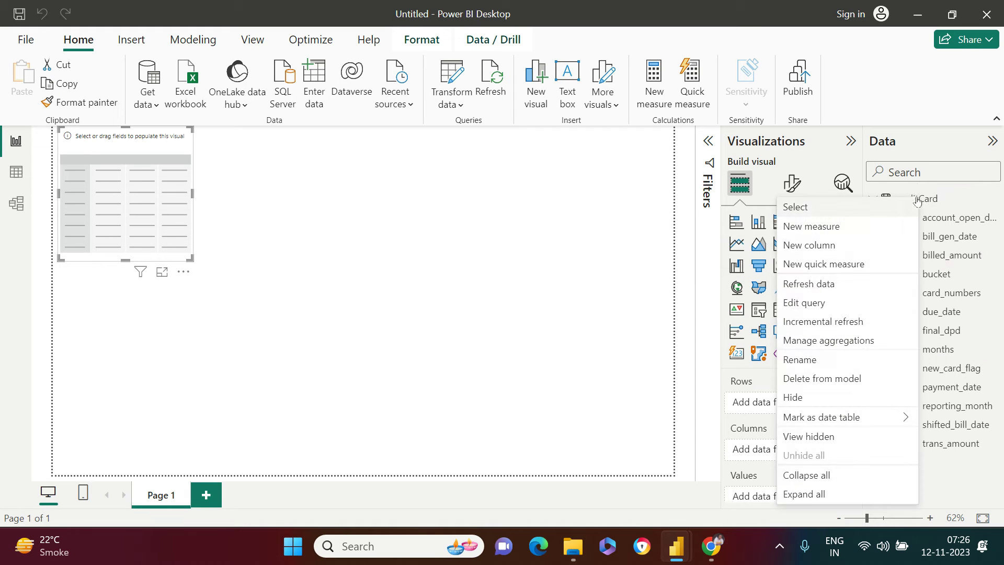
Create the measure totalBilledAmount = SUM(creditCard[billed_amount]) and center the empty matrix.
left_click(871, 227)
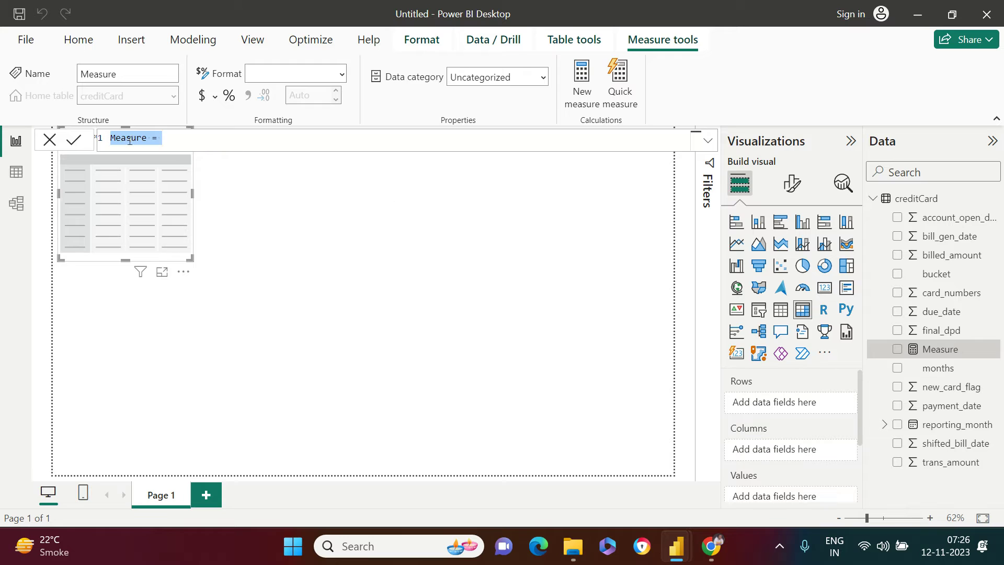
double_click(129, 138)
type("tota")
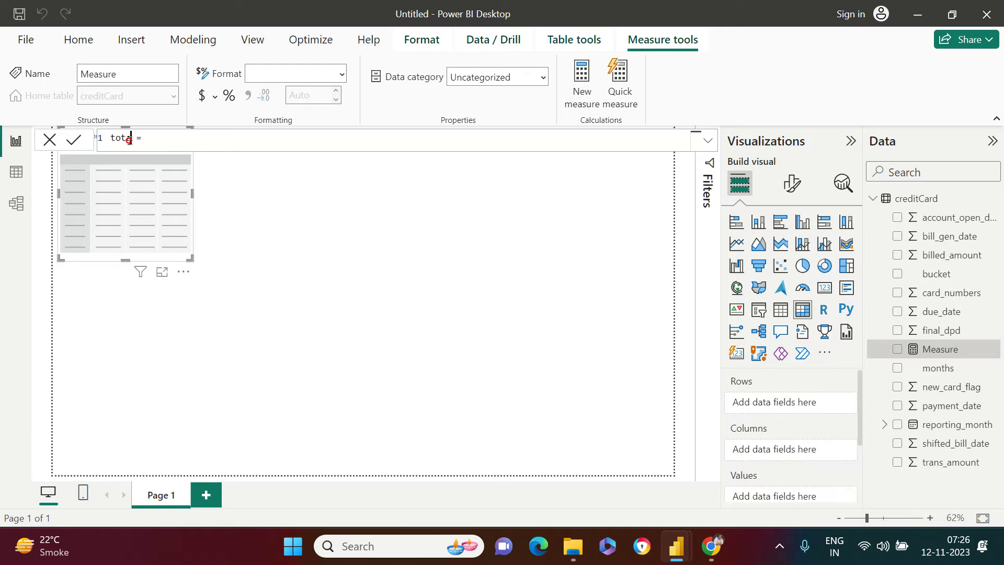
type("lBilledAmount")
type("sum")
key("Tab")
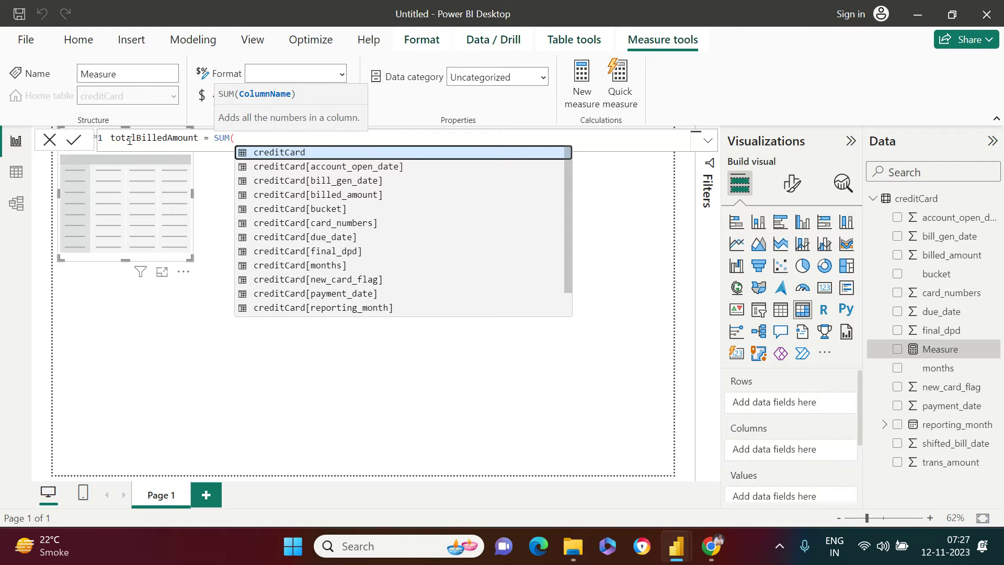
type("bill")
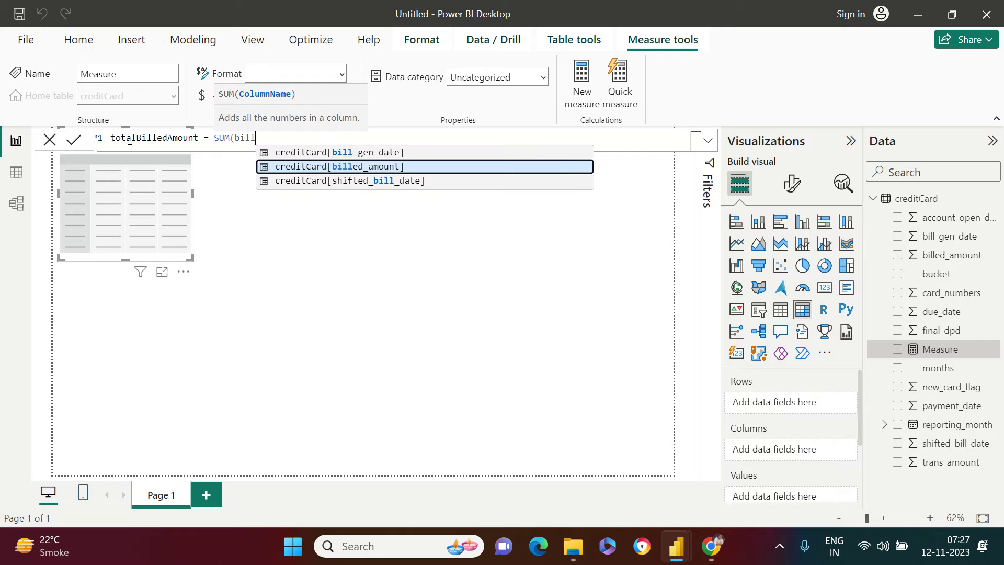
key("Tab")
type(")")
key("shift+Return")
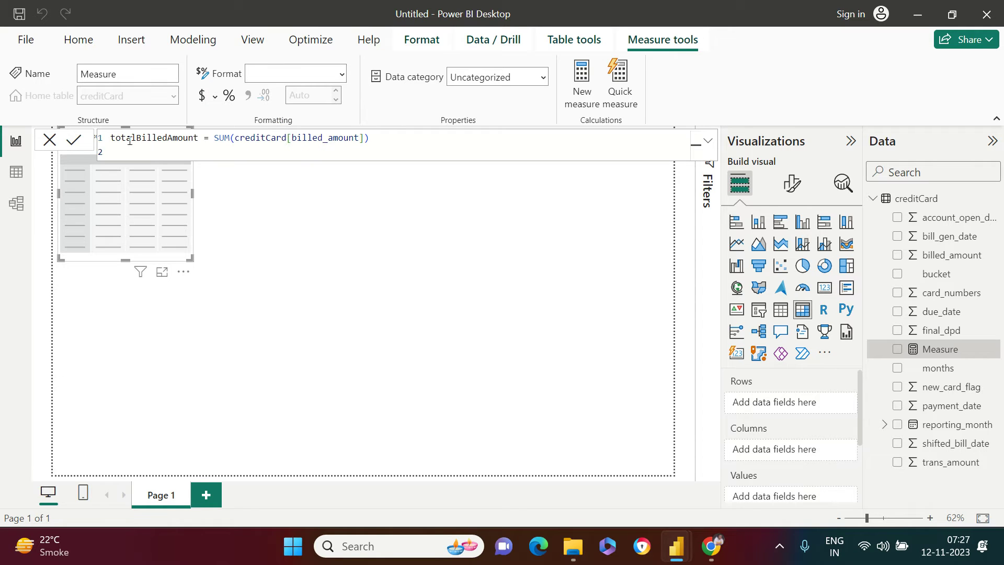
key("BackSpace")
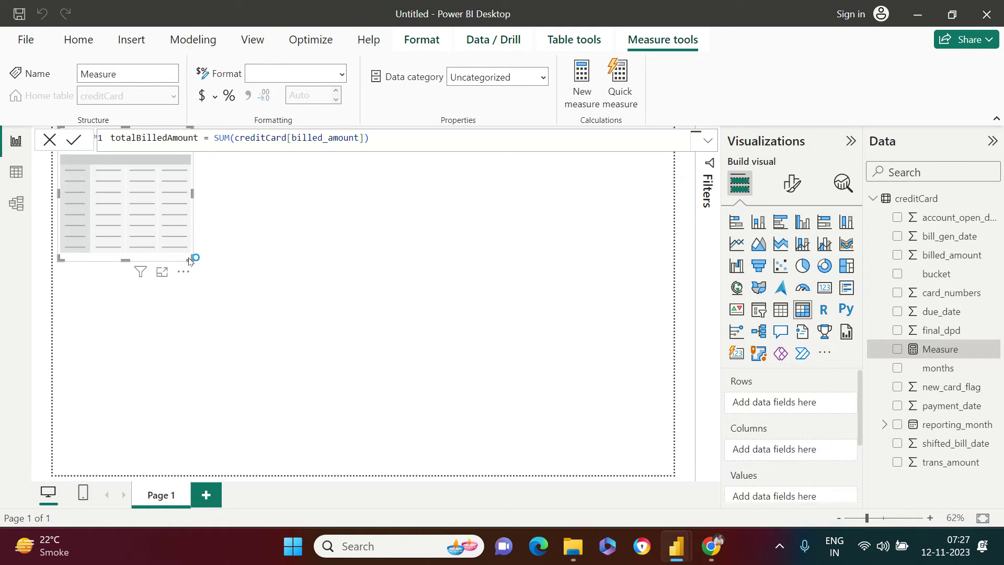
key("Return")
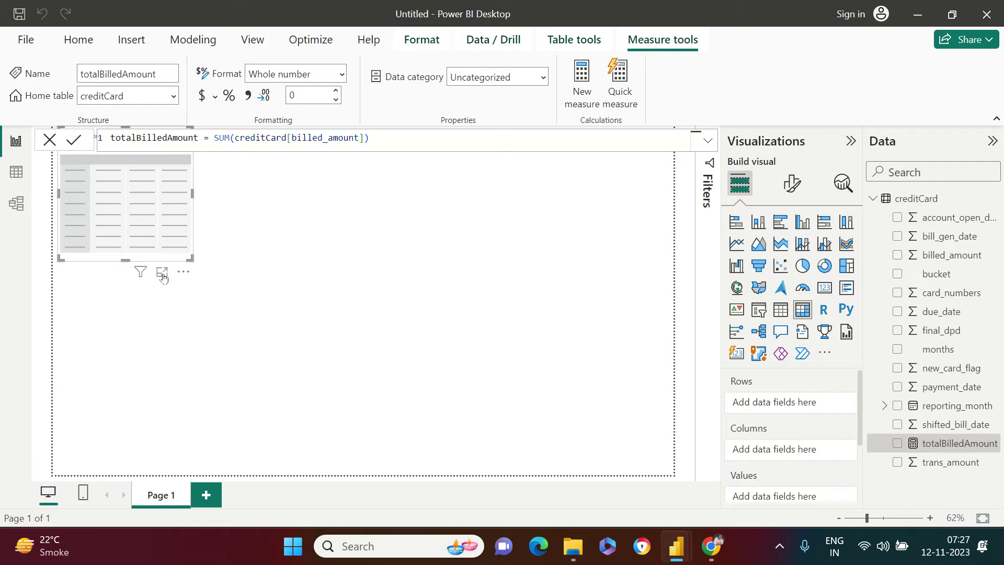
left_click_drag(94, 263, 190, 298)
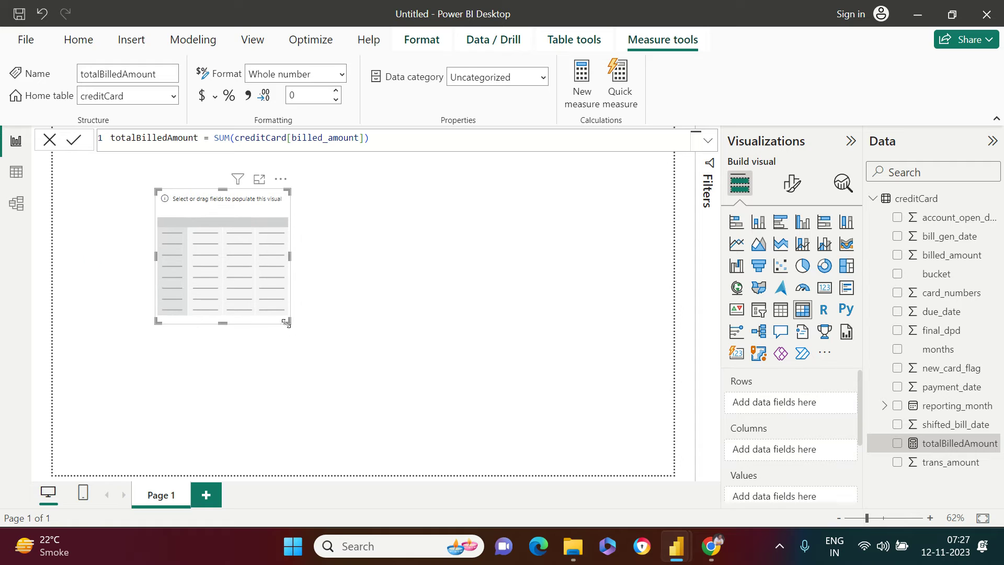
Enlarge the visual and add reporting_month as rows, shown as plain dates instead of a hierarchy.
left_click_drag(287, 321, 421, 473)
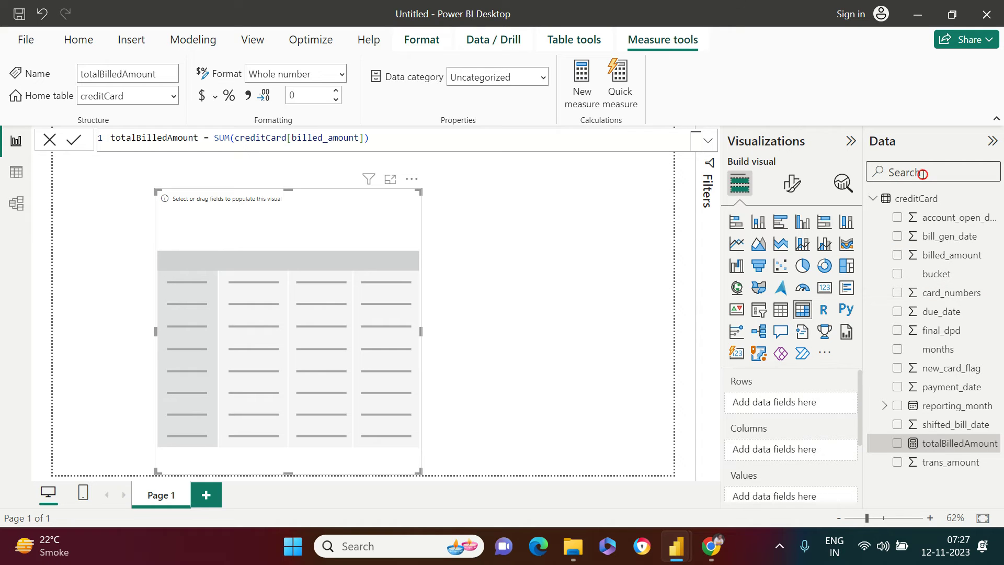
type("repo")
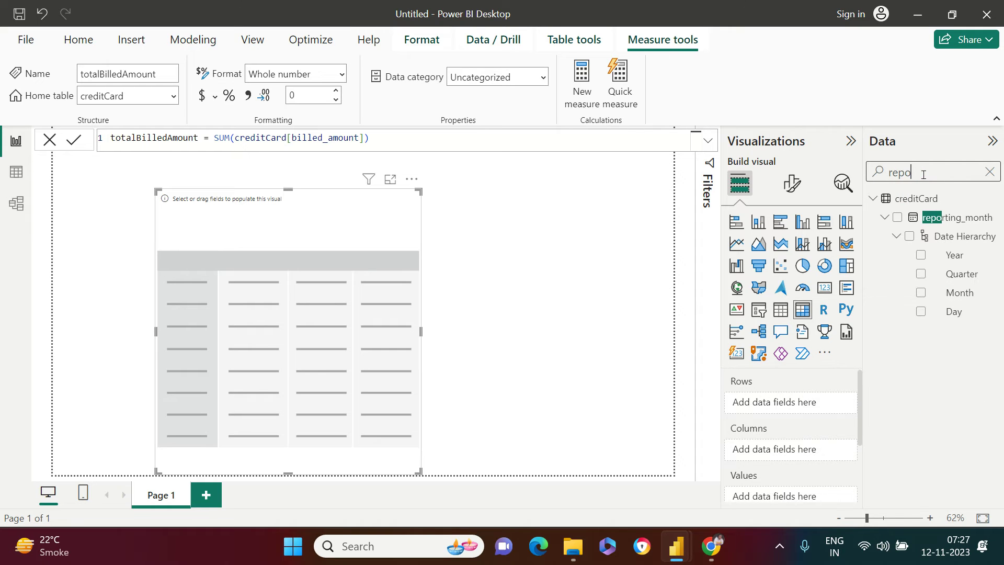
left_click(898, 217)
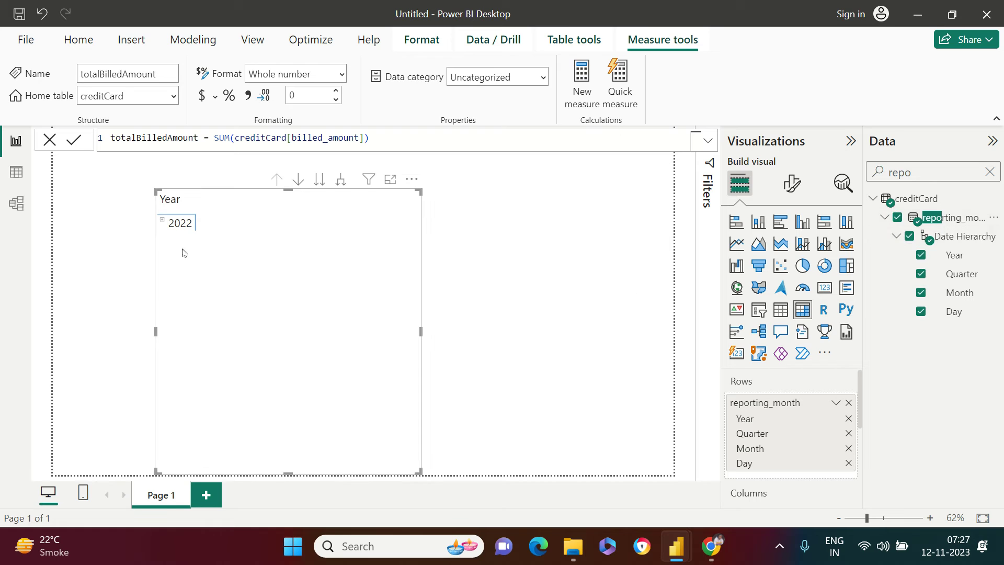
left_click(835, 402)
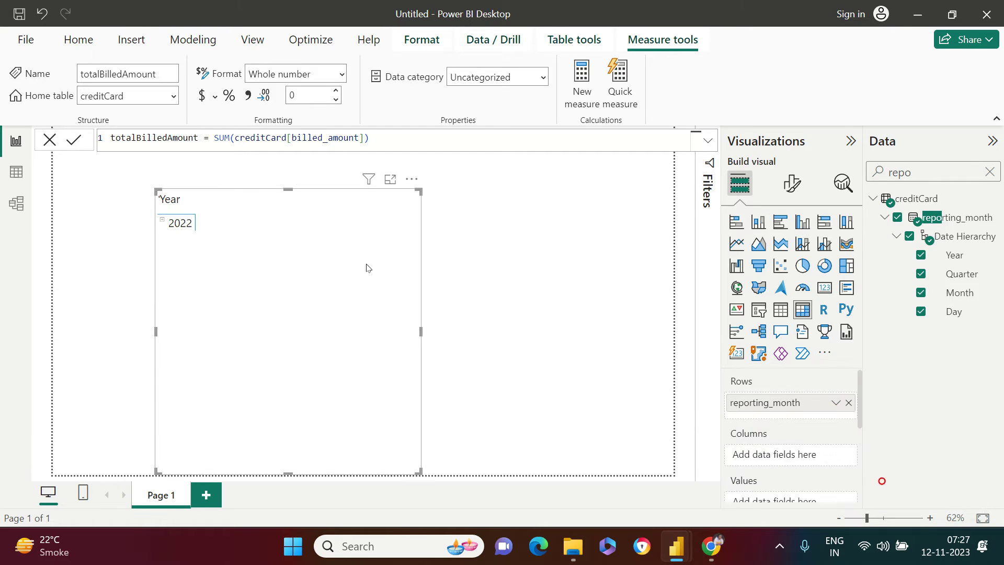
left_click(882, 484)
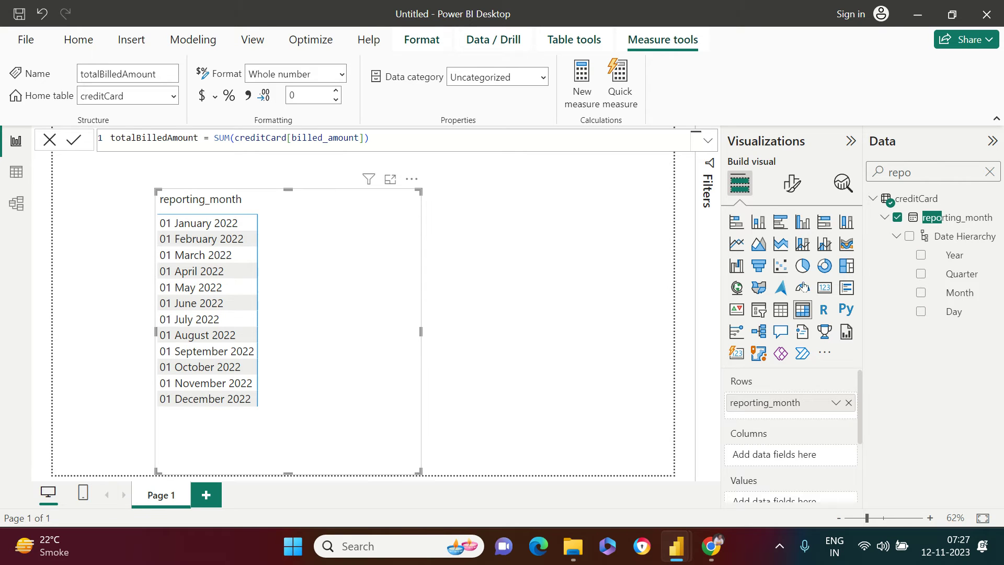
Add totalBilledAmount as a column and widen the table on both sides.
left_click(989, 172)
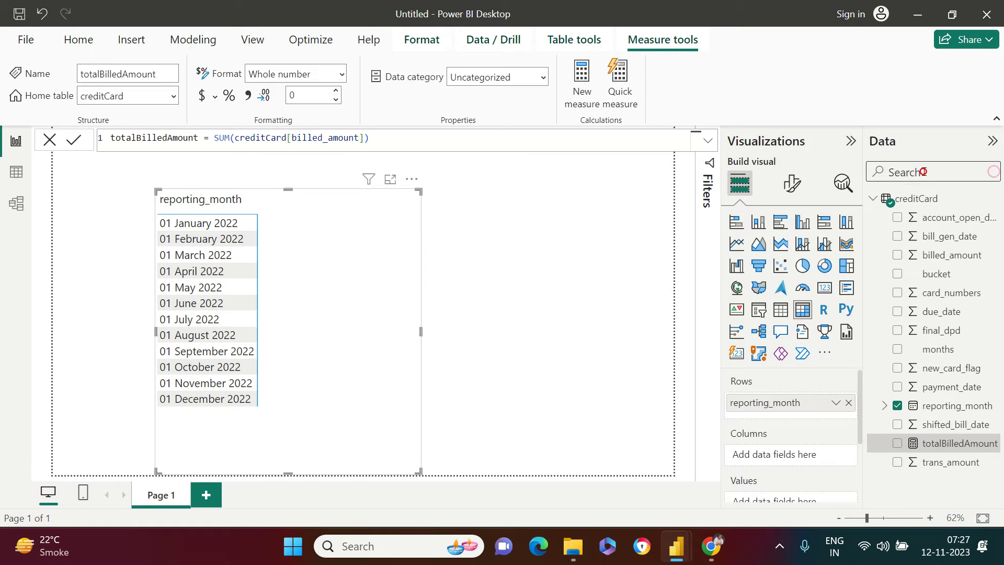
type("tota")
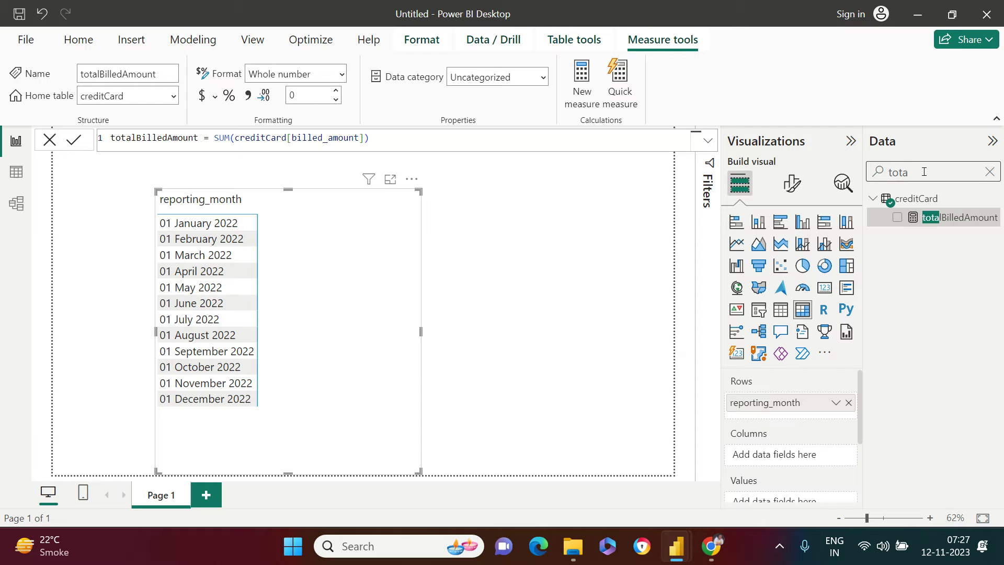
left_click(898, 217)
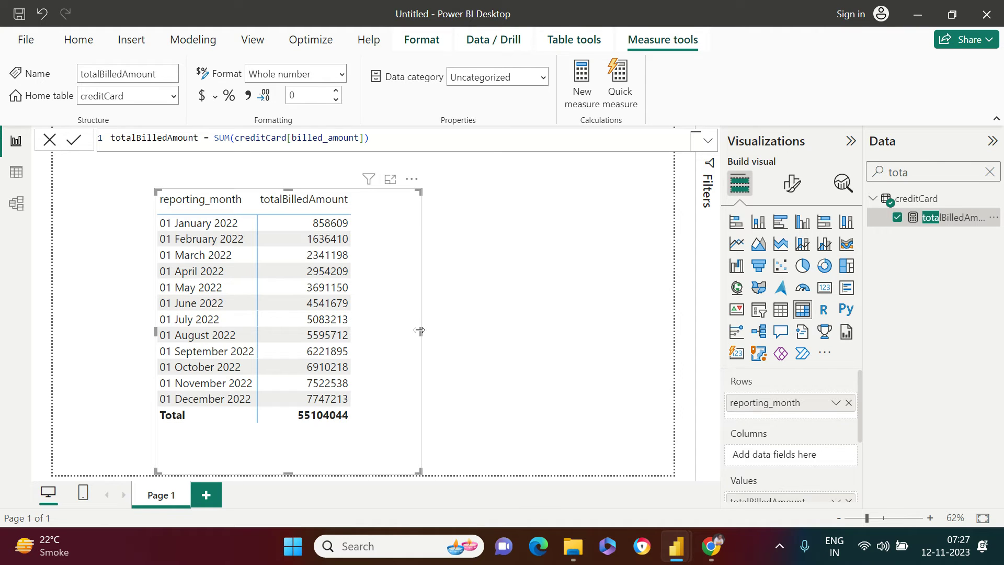
left_click_drag(419, 330, 654, 351)
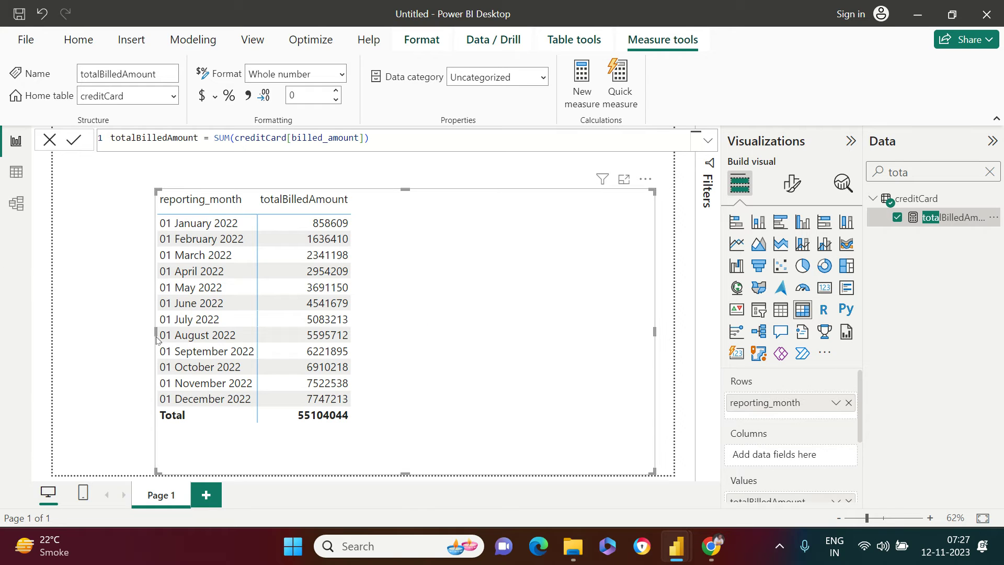
left_click_drag(157, 339, 125, 340)
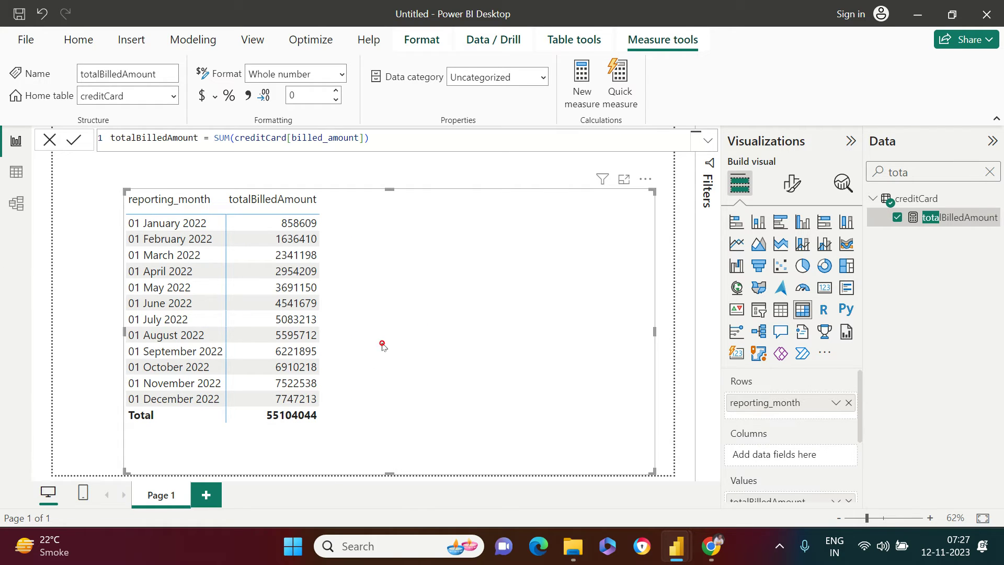
left_click(989, 172)
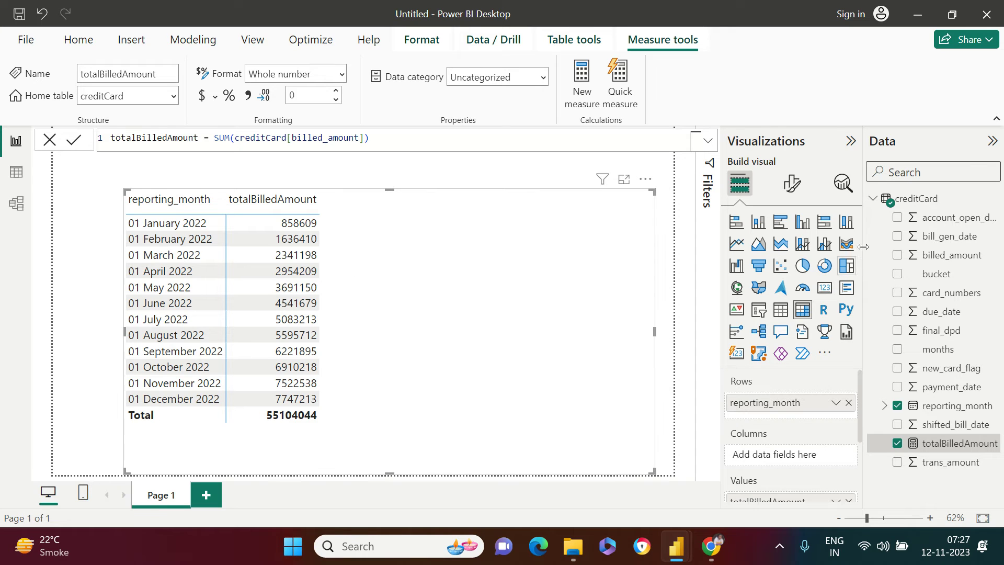
Start a new measure: twoMonthsBack = CALCULATE([totalBilledAmount], DATEADD(….
right_click(925, 202)
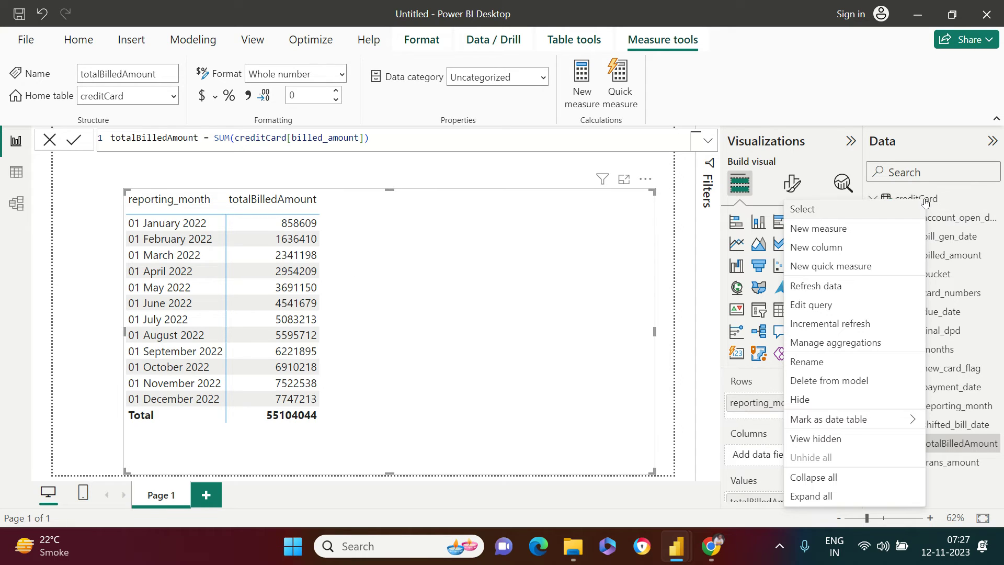
key("Escape")
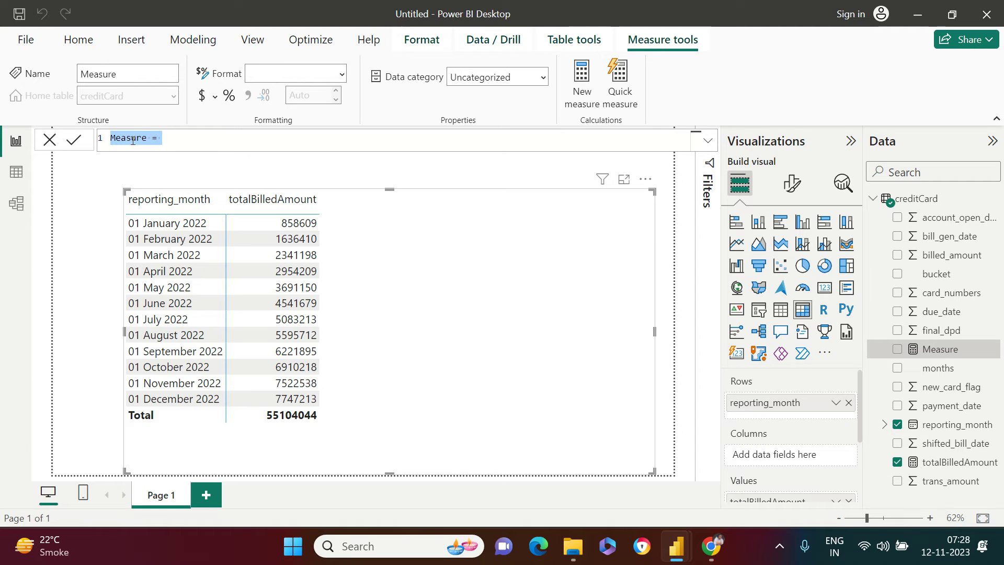
triple_click(129, 138)
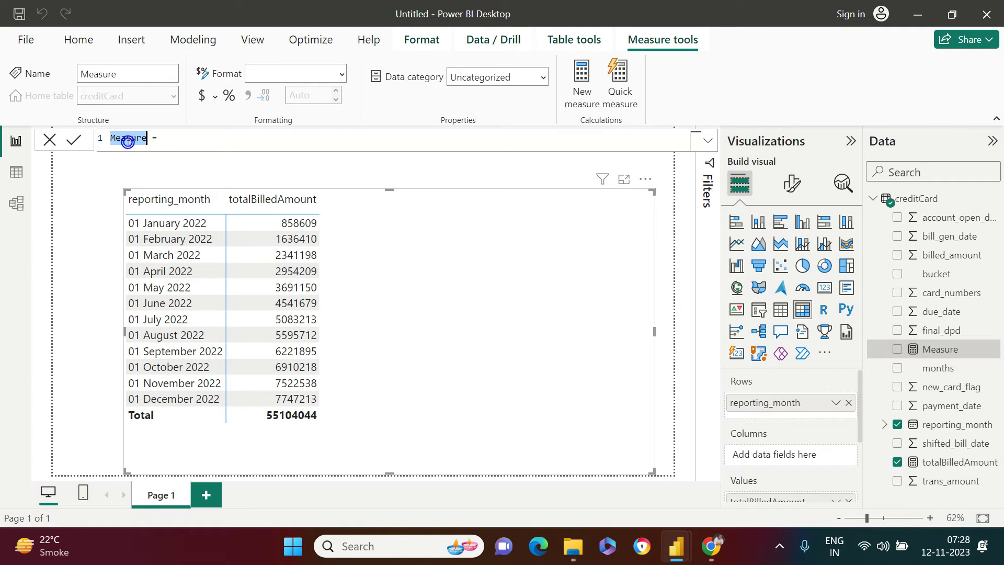
type("two")
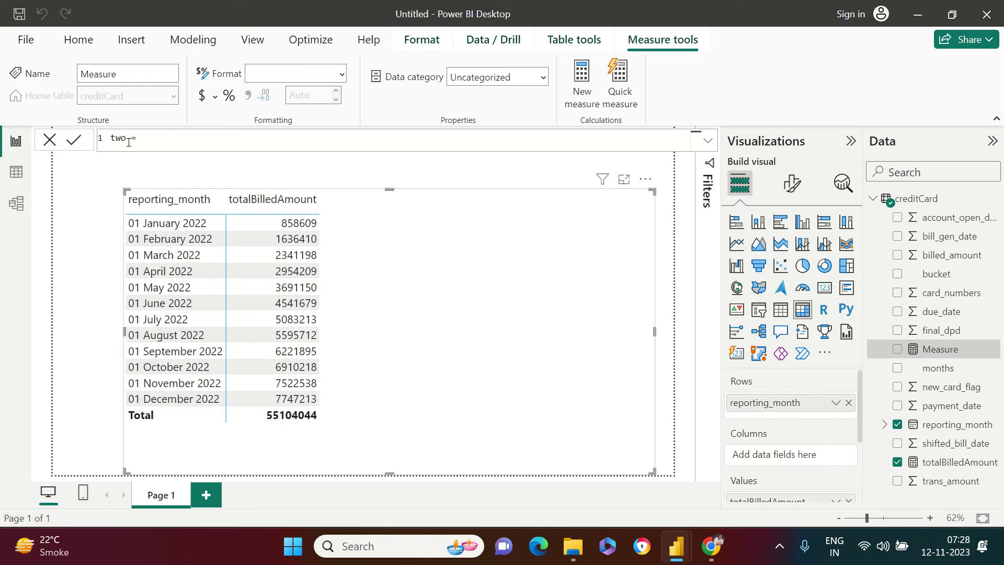
type("MonthsBack = cal")
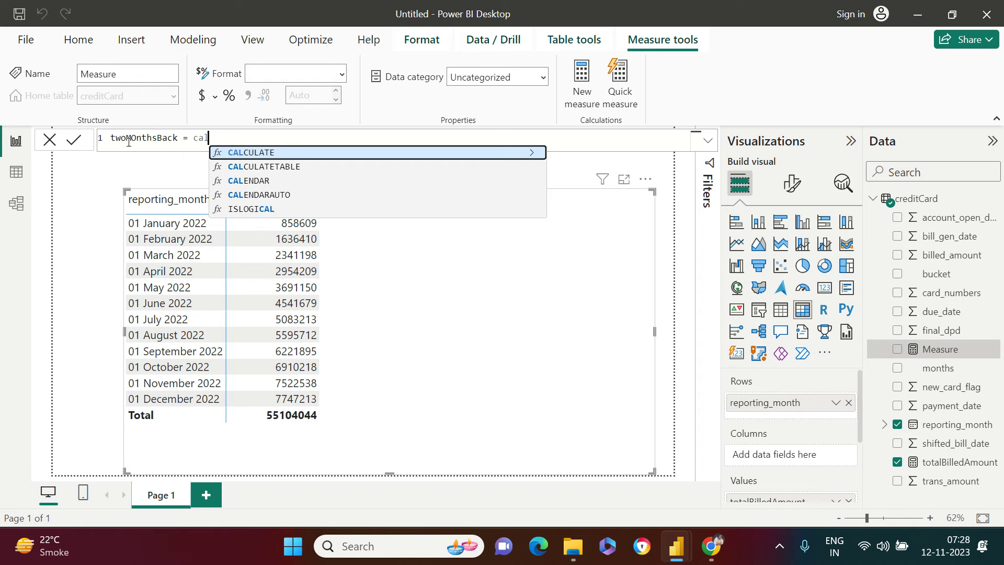
key("Tab")
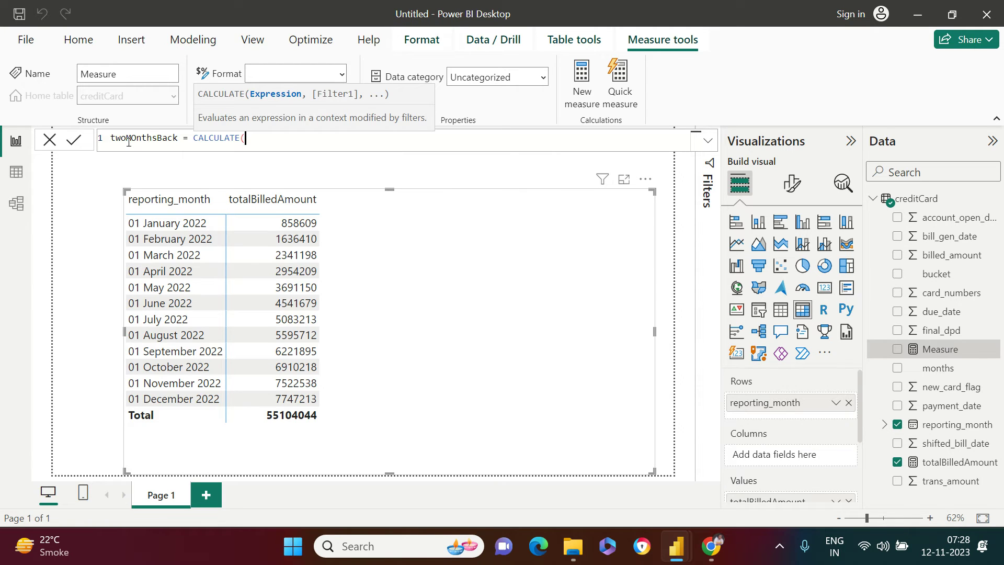
type("to")
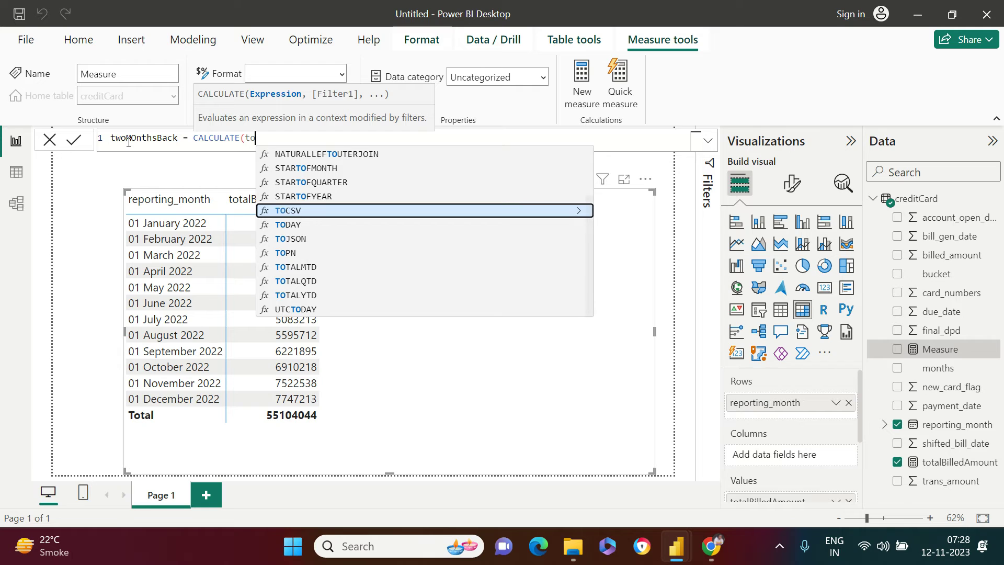
type("tal")
key("Tab")
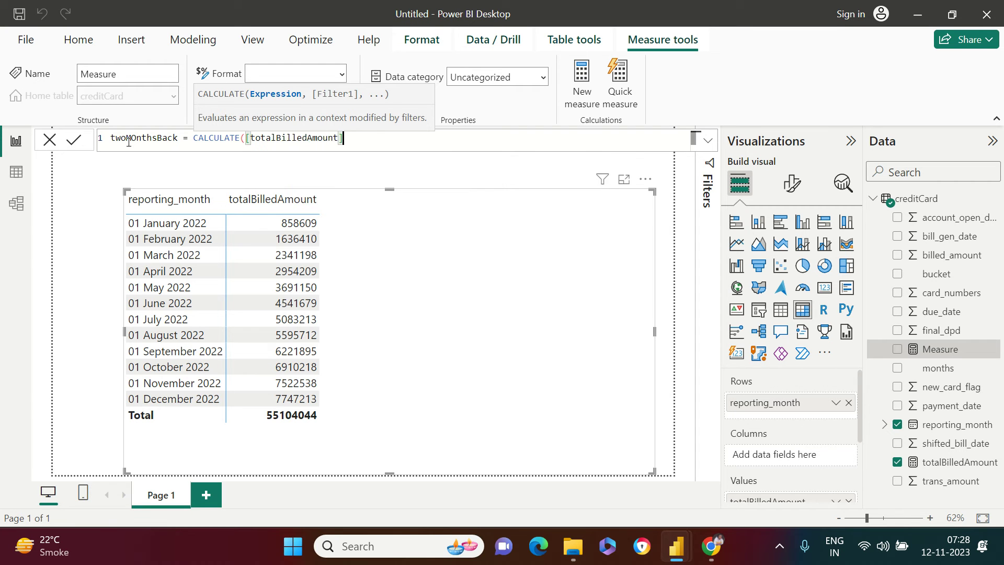
type(",date")
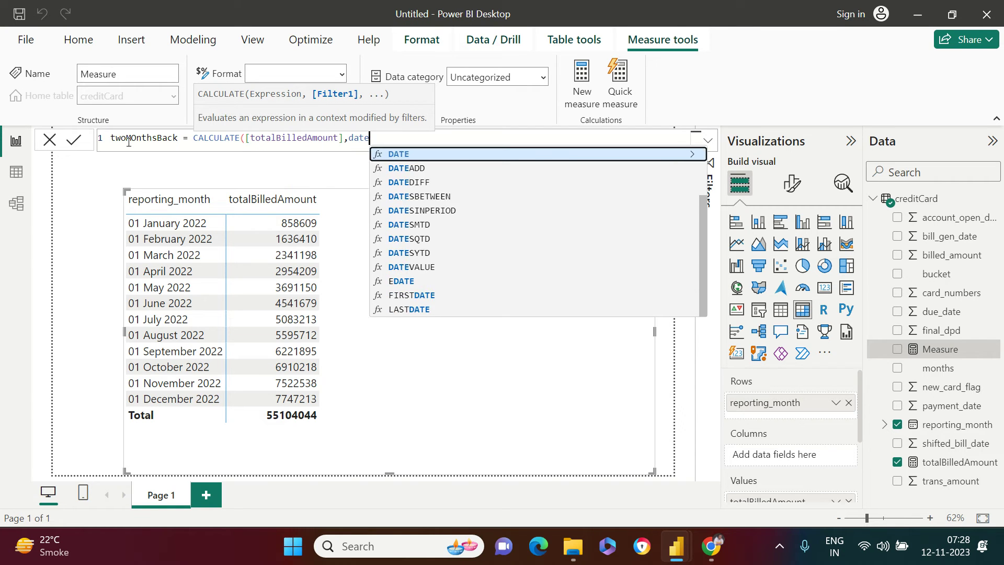
key("Down")
key("Tab")
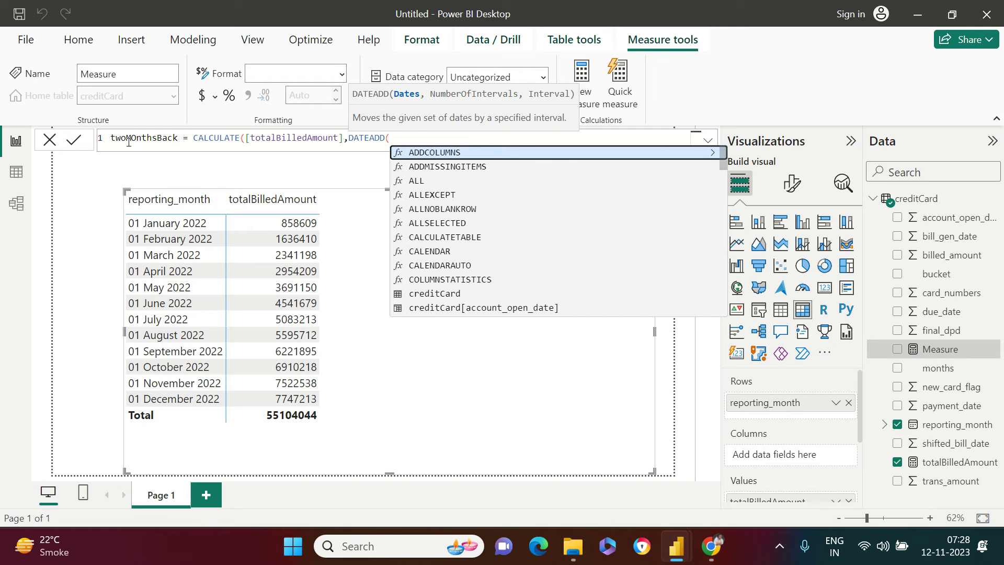
Complete DATEADD with creditCard[reporting_month], -2, MONTH and commit the measure.
left_click(708, 141)
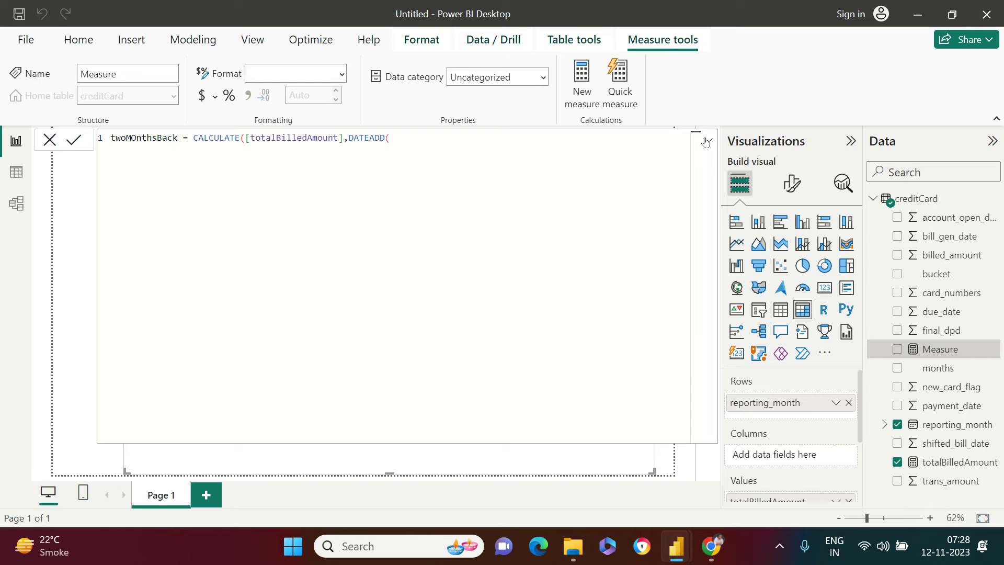
scroll(555, 309, "up", 3)
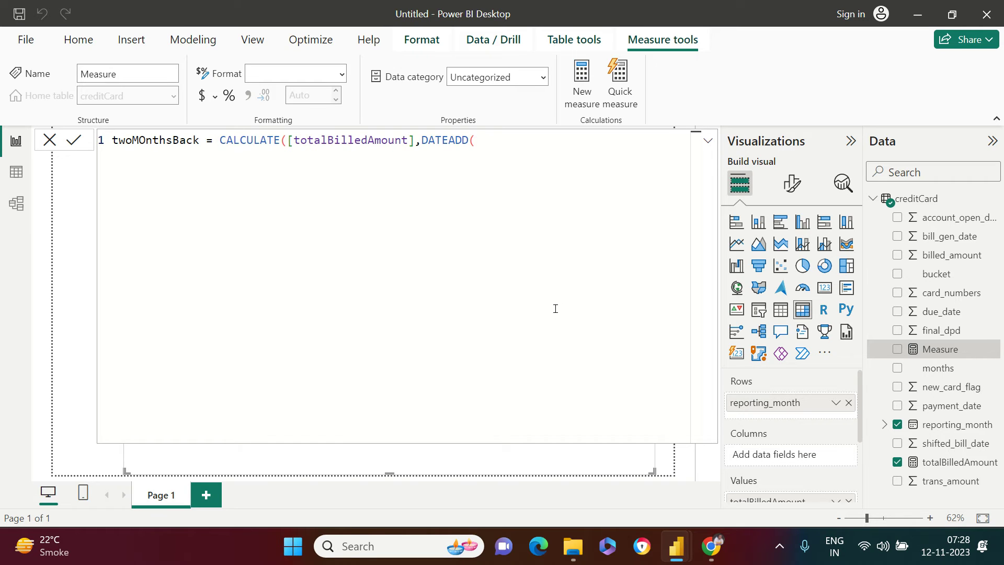
left_click(532, 140)
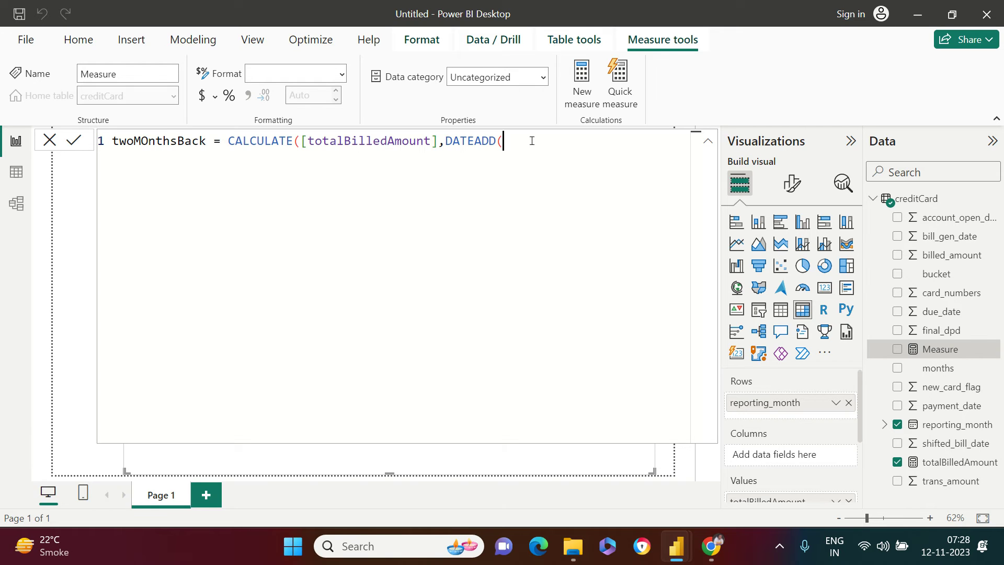
type("rep")
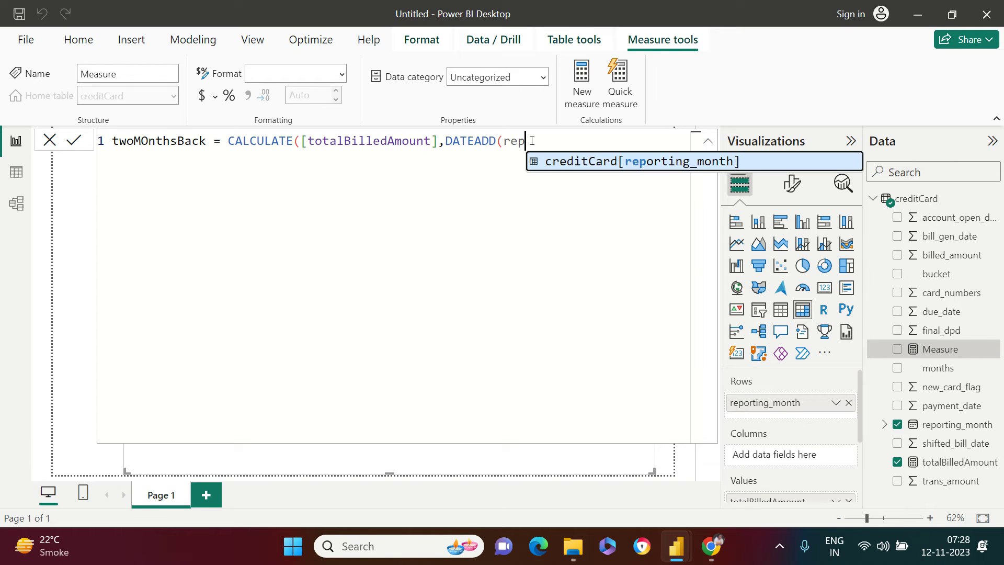
key("Tab")
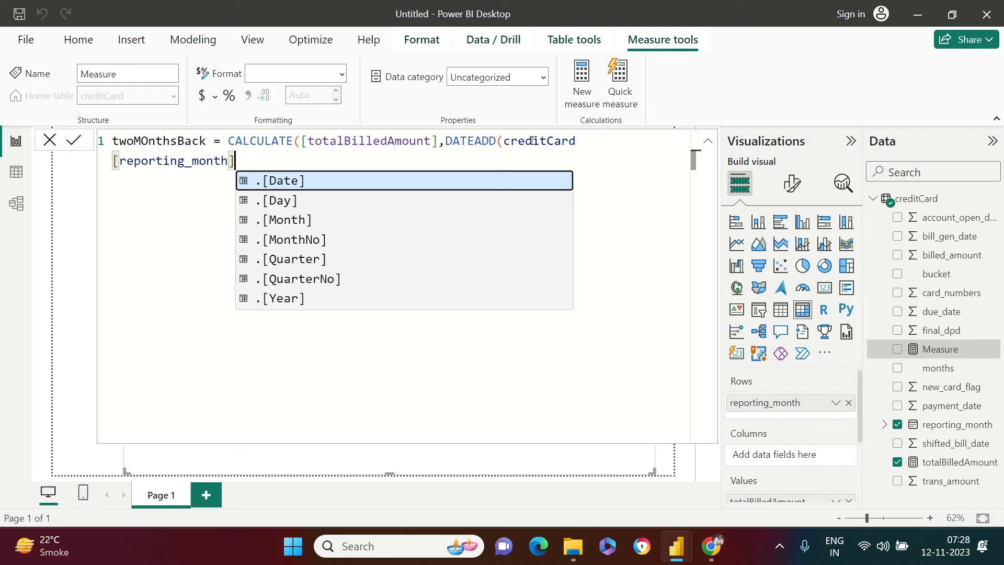
type(",-2")
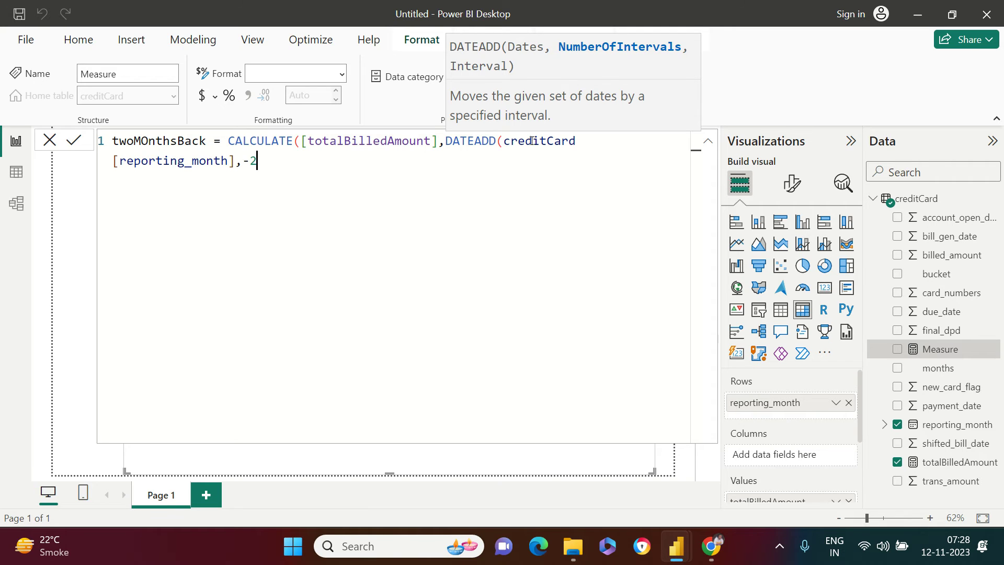
type(",")
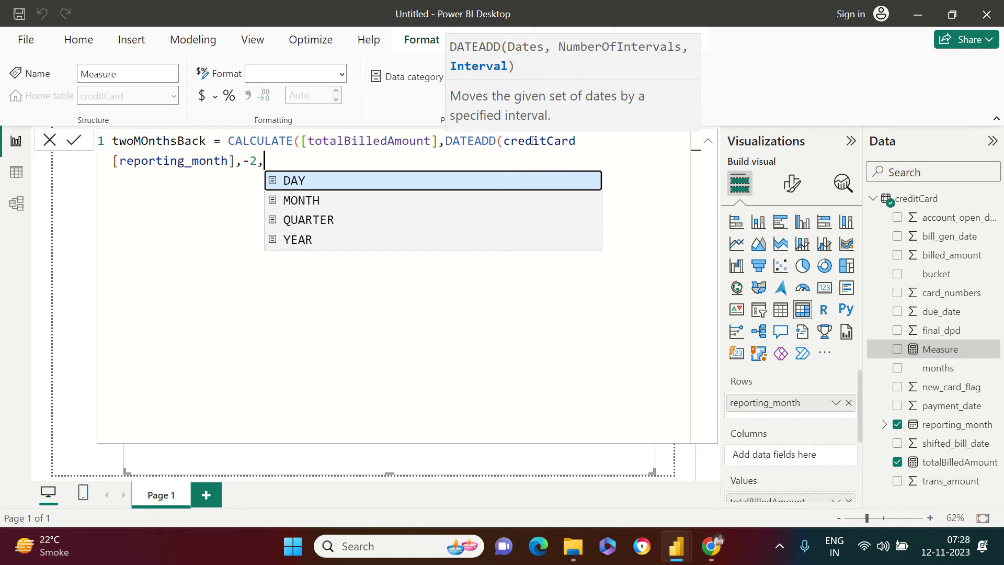
key("Down")
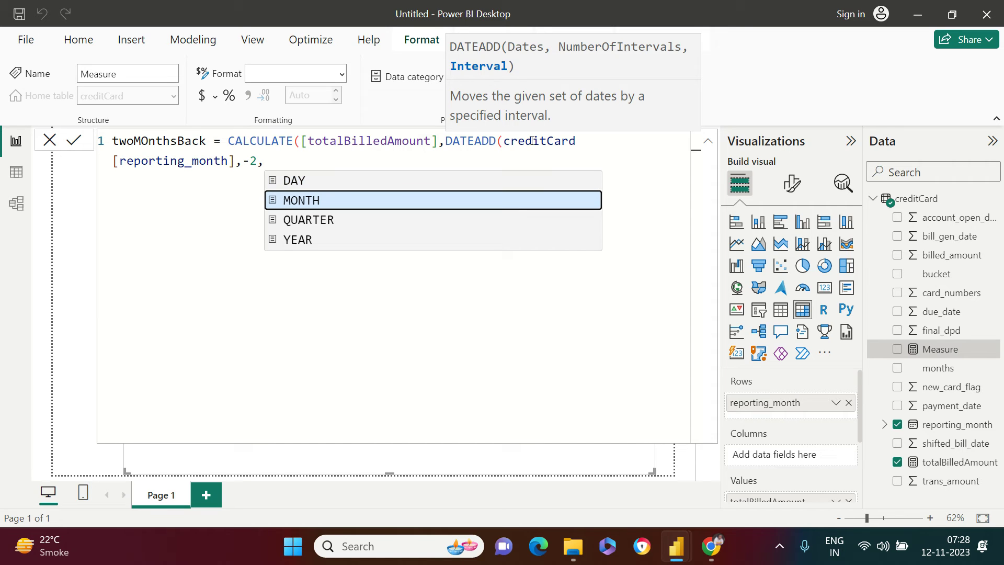
key("Tab")
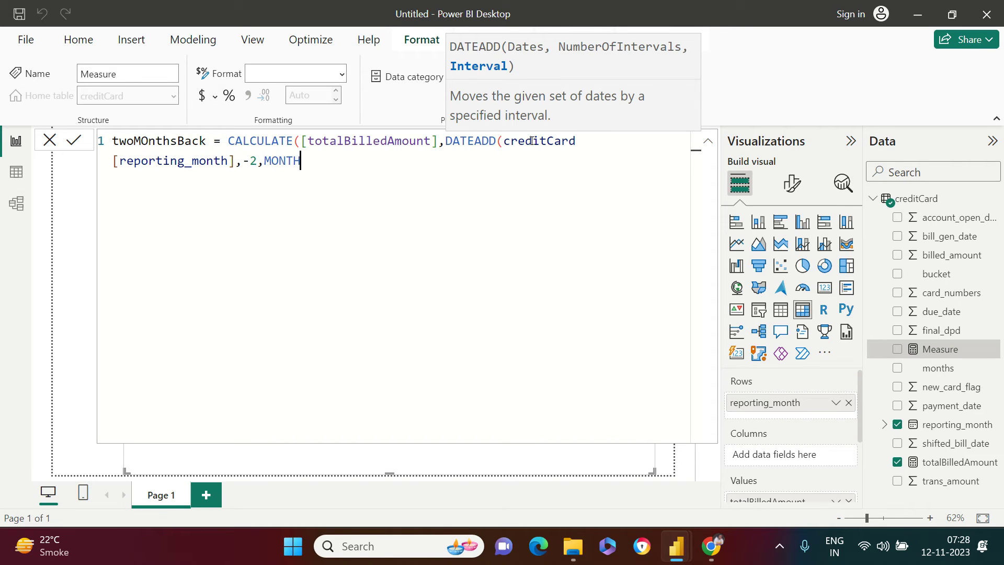
type(")")
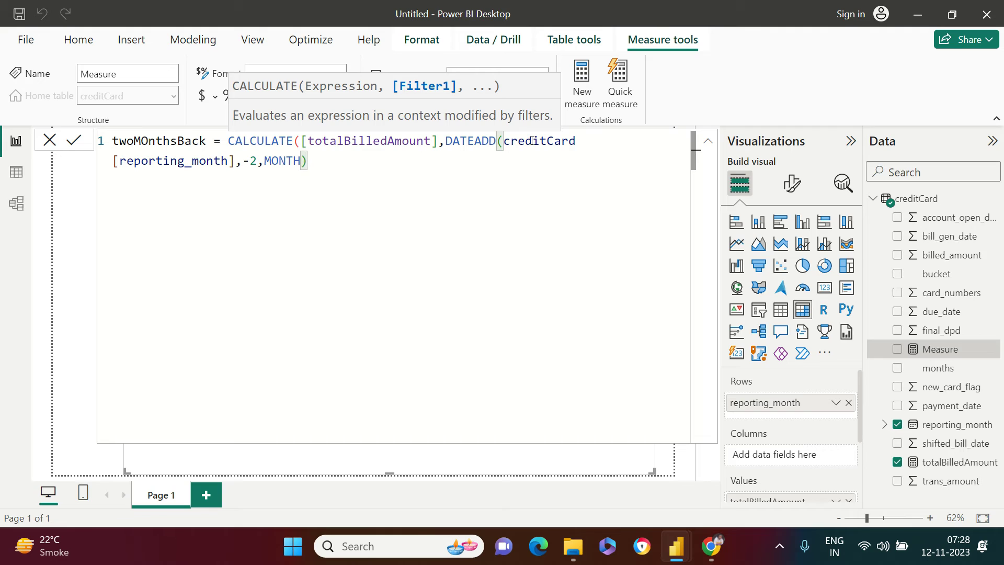
key("Escape")
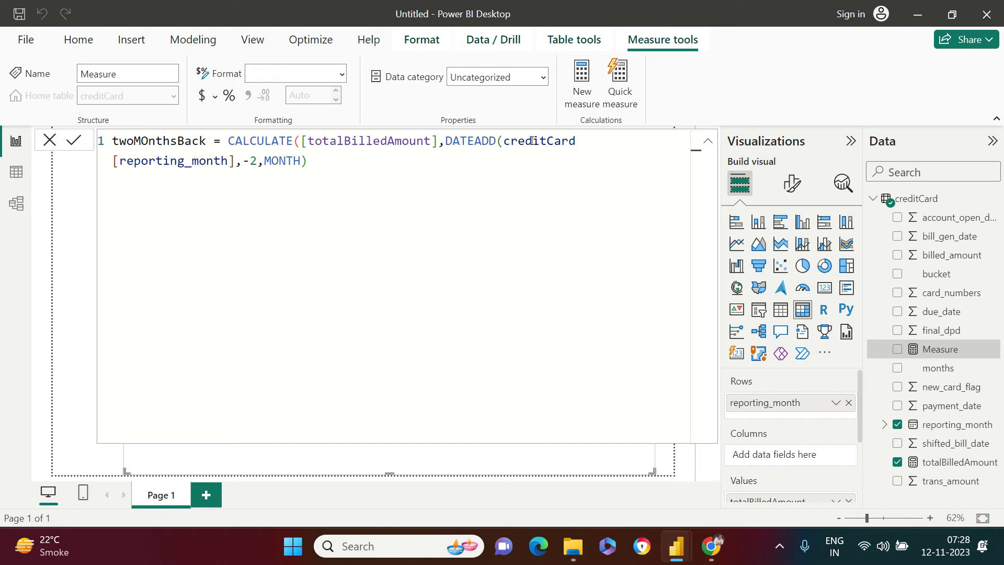
left_click(74, 142)
Collapse the formula bar and tick twoMOnthsBack to add it as a table column.
left_click(74, 233)
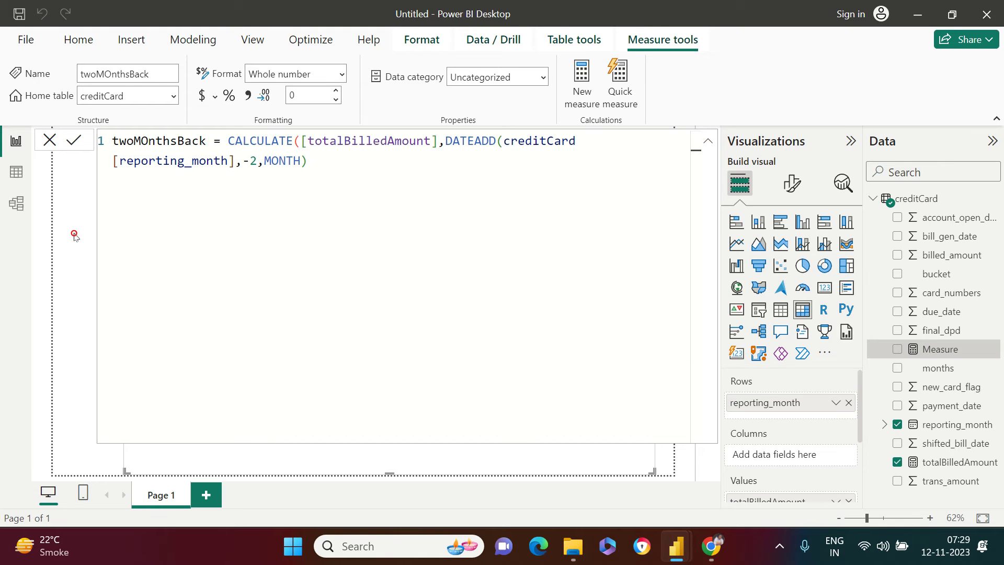
left_click(711, 141)
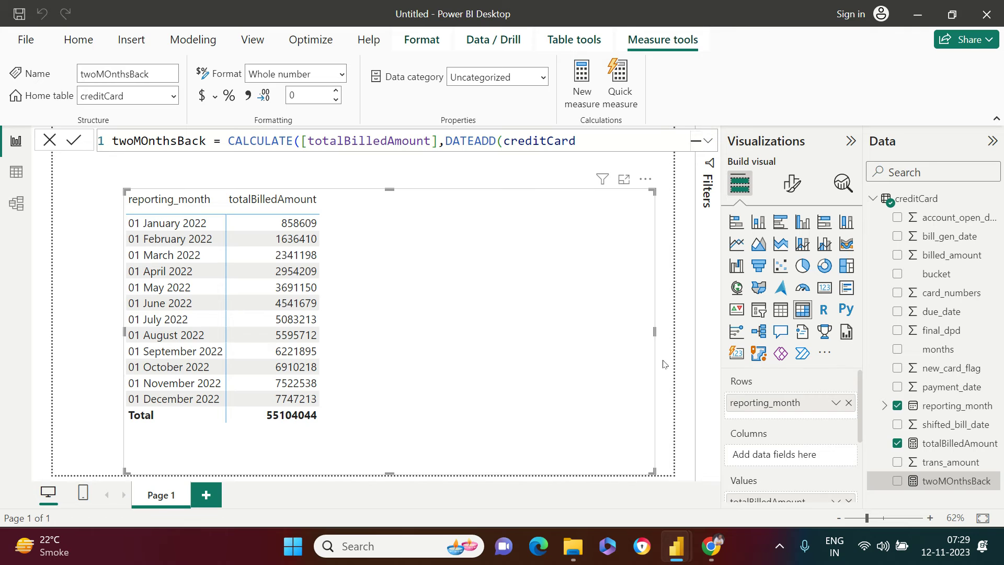
left_click(898, 482)
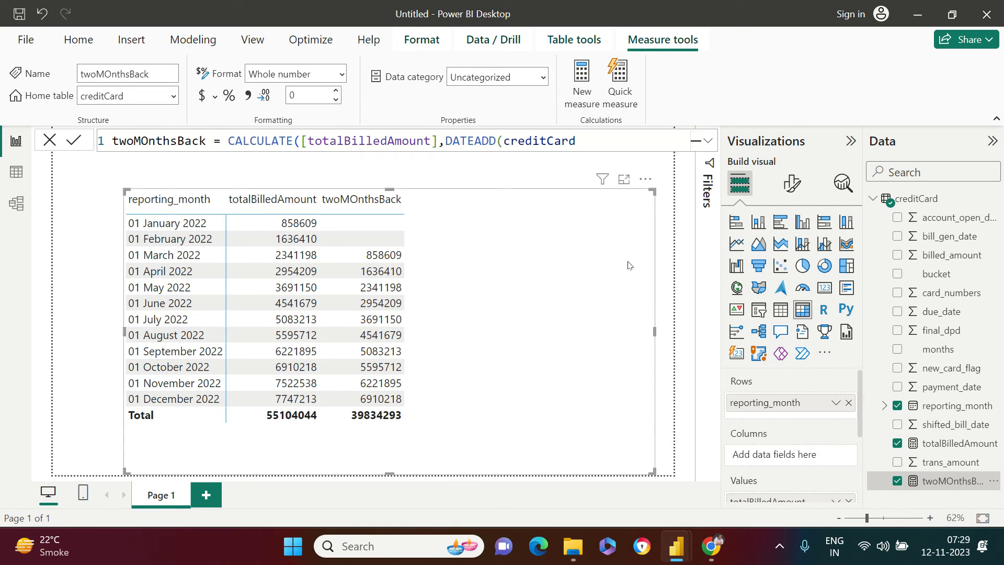
right_click(917, 200)
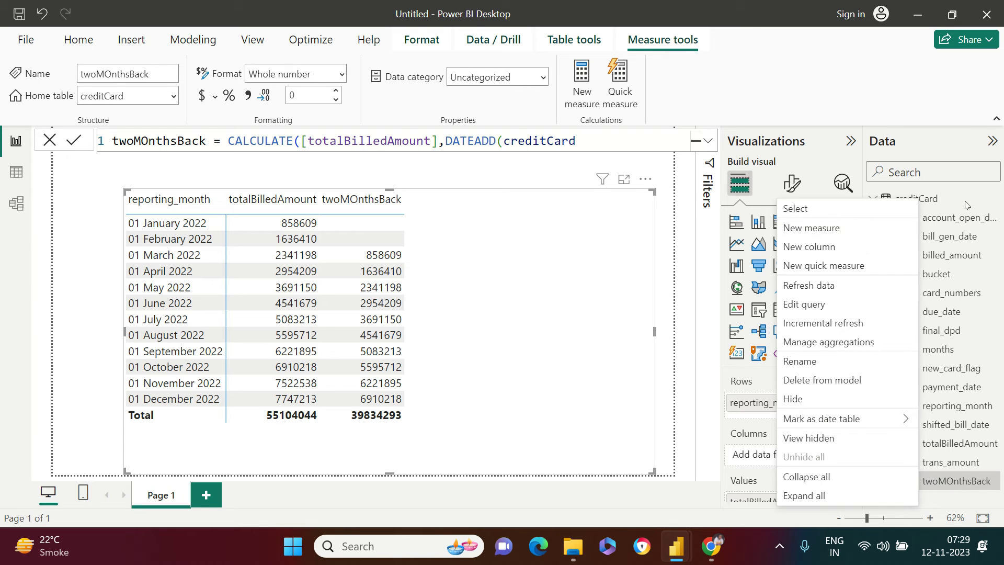
Create a diff measure beginning IF(ISBLANK([twoMOnthsBack]), BLANK(),.
left_click(936, 202)
right_click(935, 201)
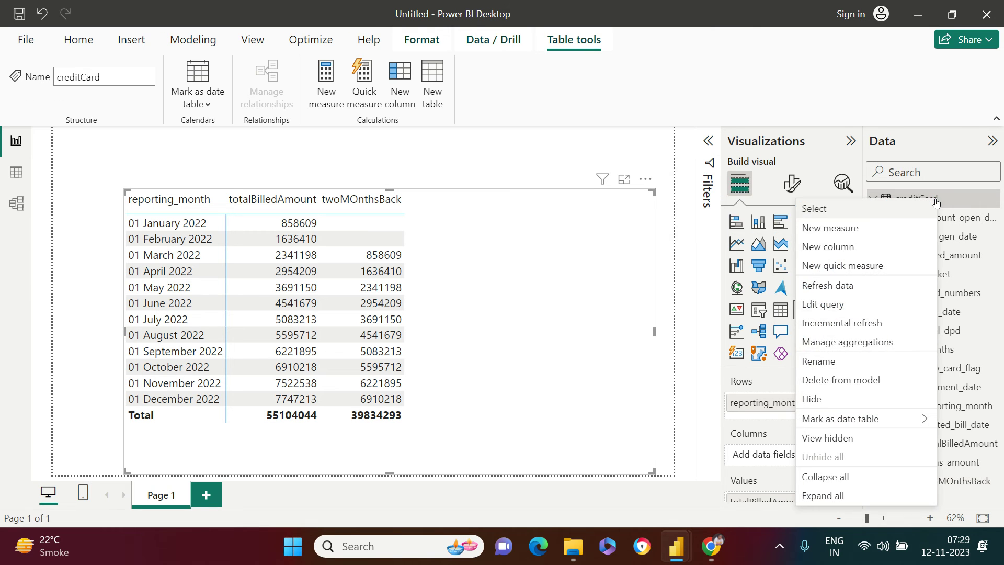
key("Escape")
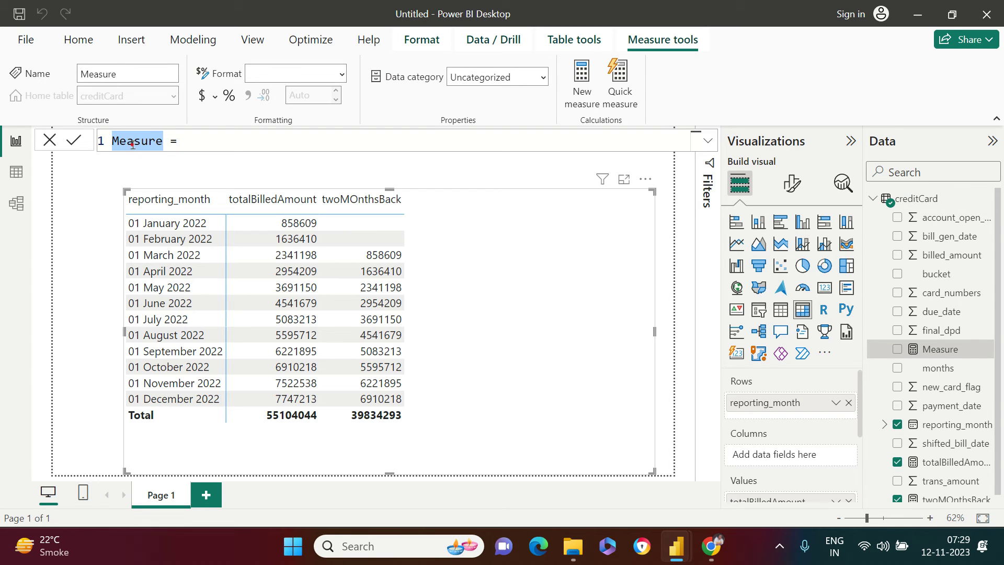
type("diff")
key("End")
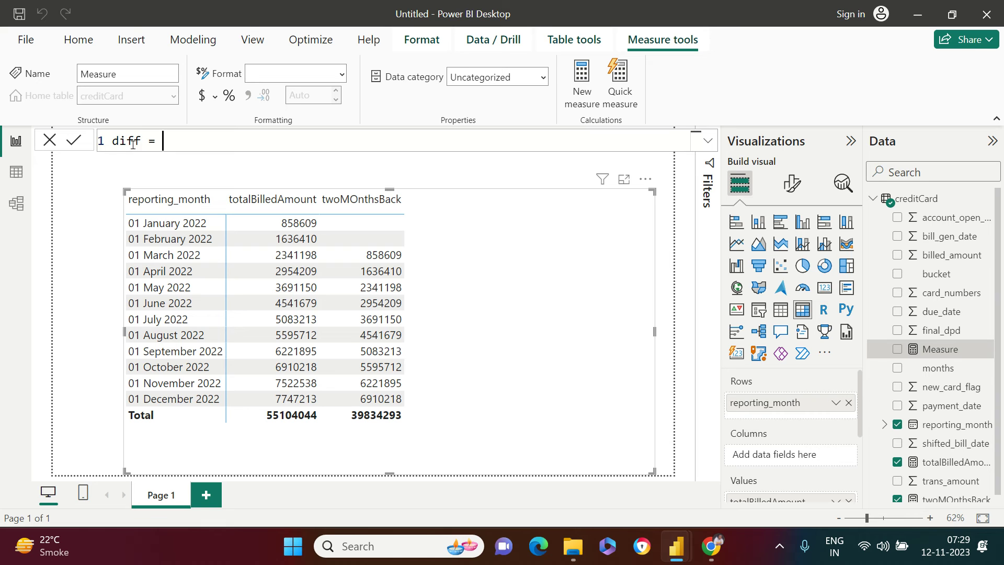
type("i")
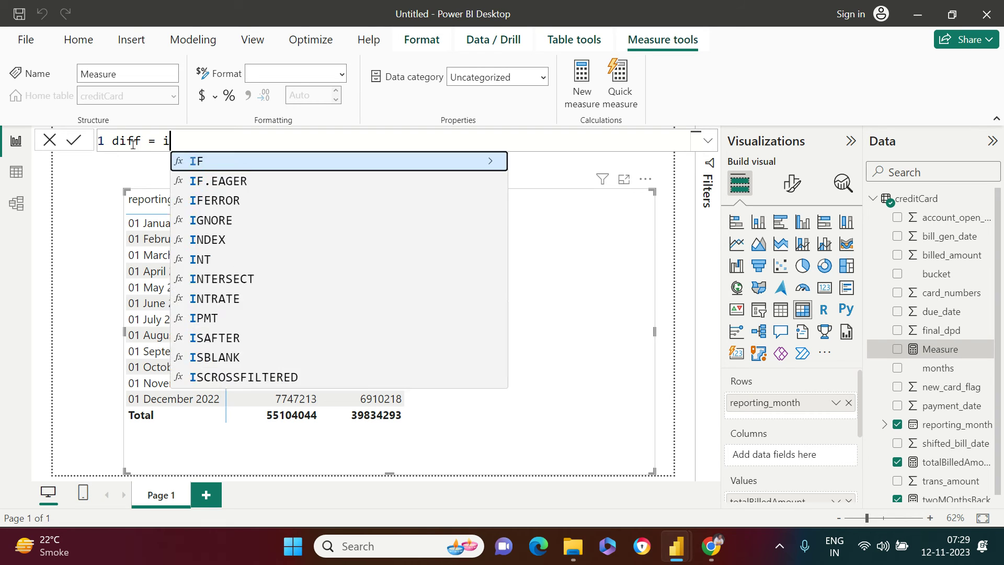
type("f(is")
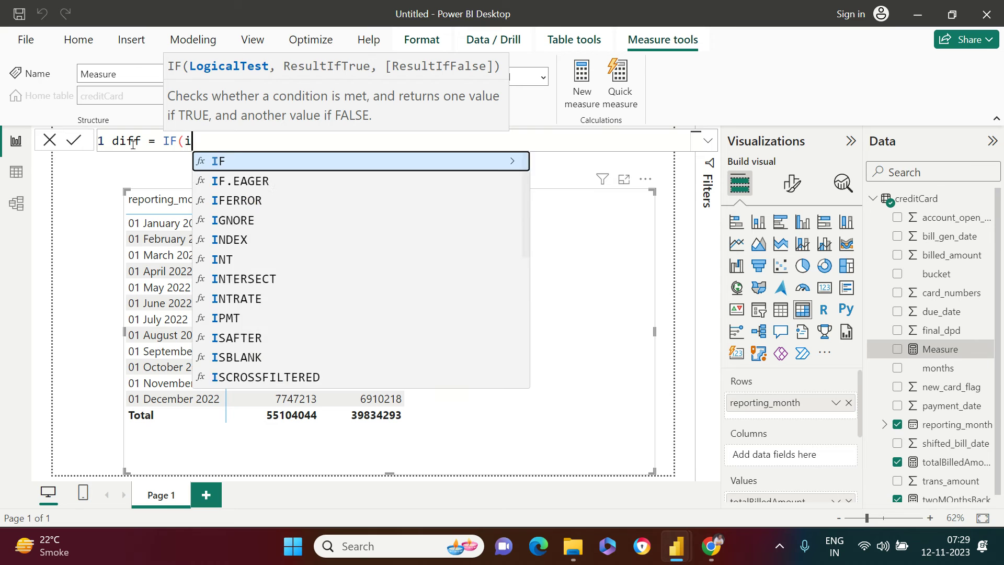
key("Down")
key("Tab")
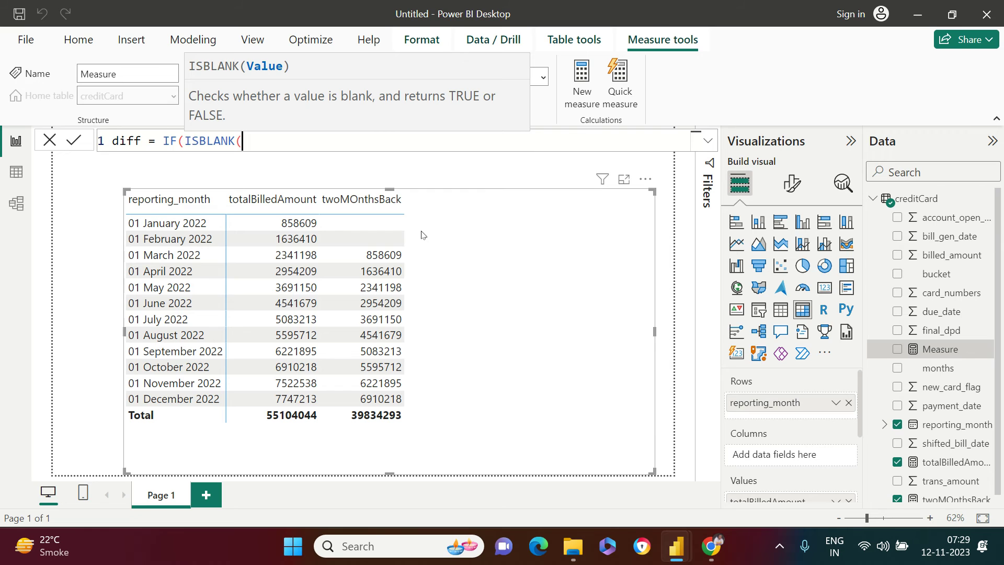
type("two")
key("Tab")
type(",bla")
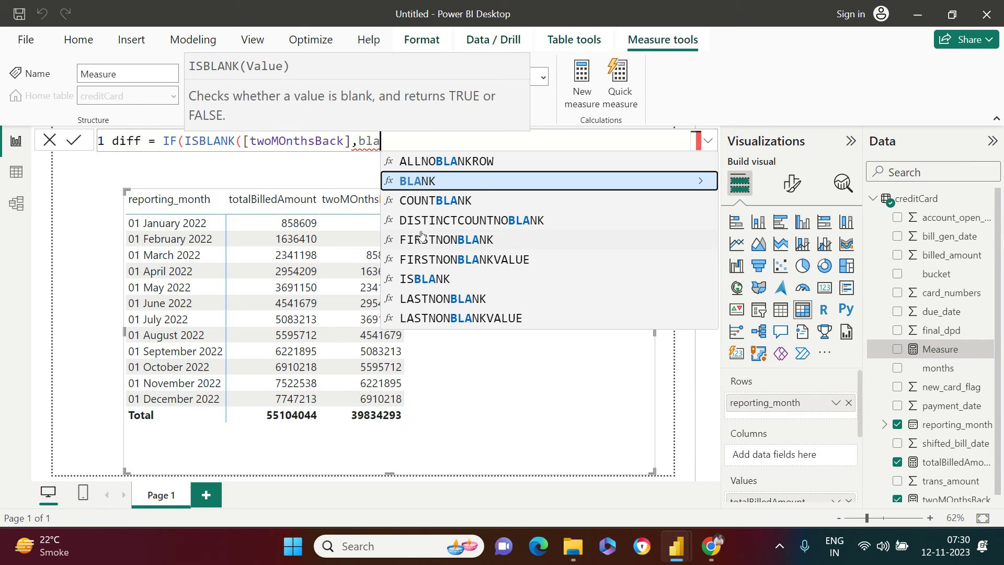
key("Tab")
type(")")
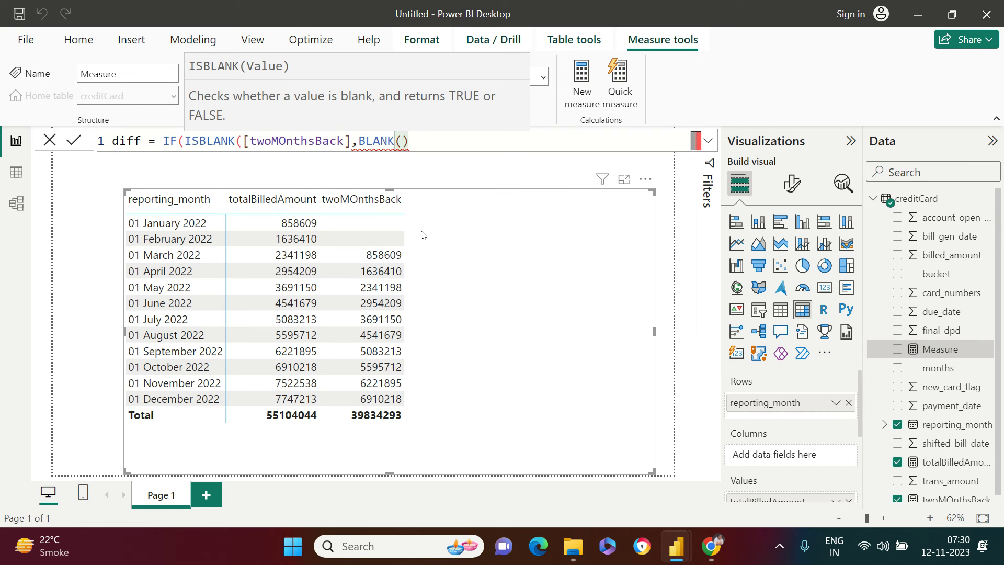
type(",")
Finish diff with [totalBilledAmount]-[twoMOnthsBack] as the else result and commit it.
key("Left")
key("Left")
key("Left")
key("Left")
key("Left")
key("Left")
key("Left")
key("Left")
key("Left")
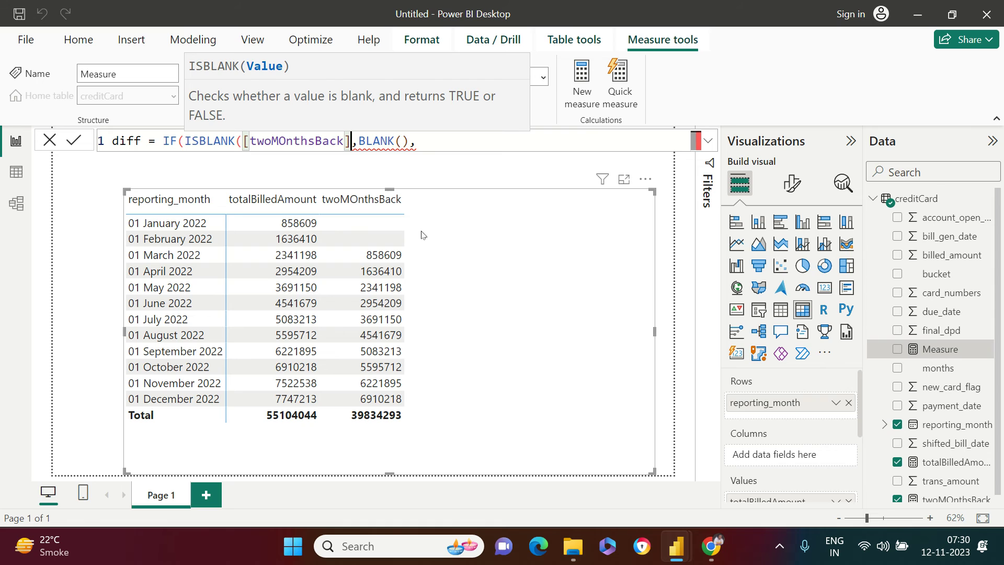
type(")")
key("End")
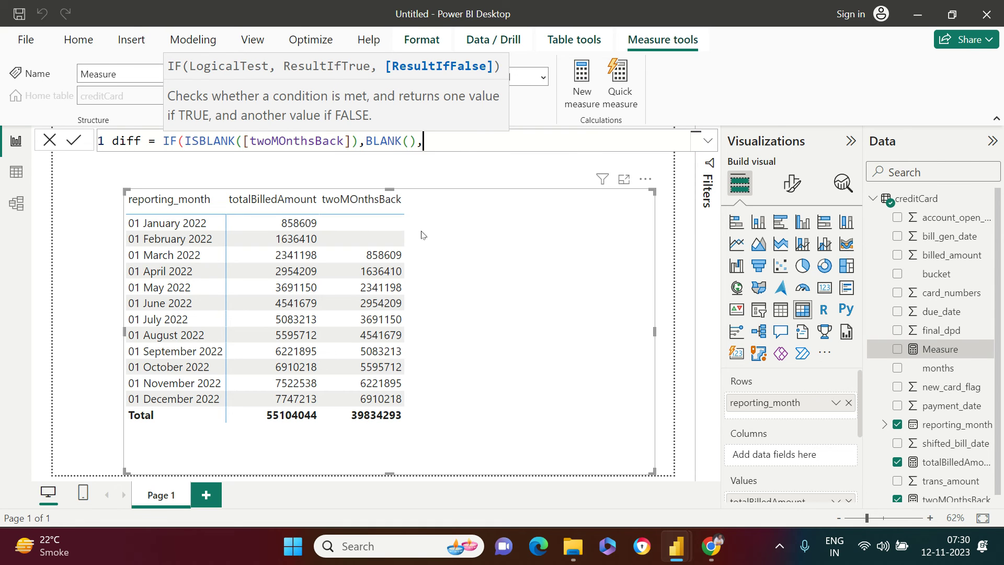
type("two")
key("Tab")
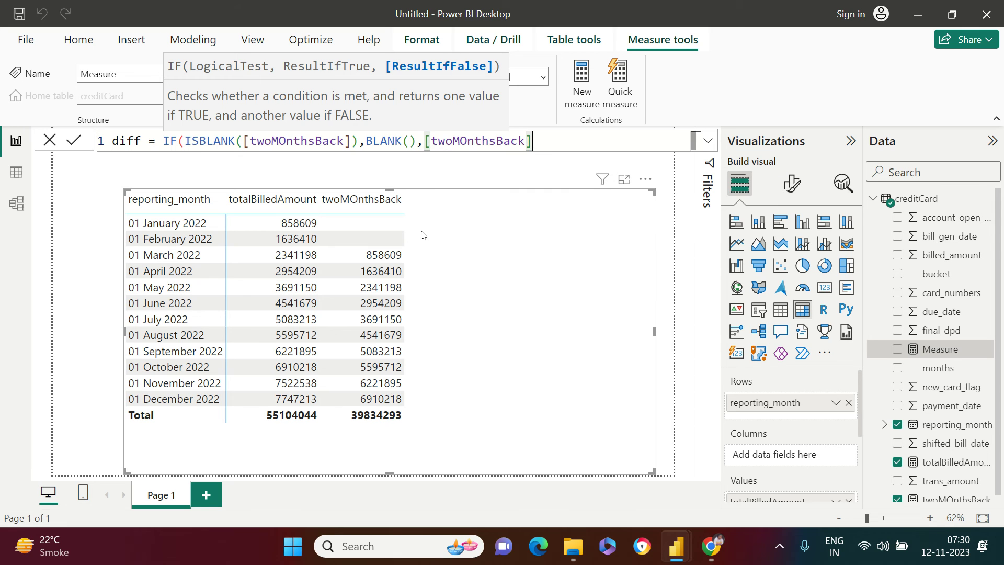
key("BackSpace")
key("BackSpace")
key("BackSpace")
key("BackSpace")
key("BackSpace")
key("BackSpace")
key("BackSpace")
key("BackSpace")
key("BackSpace")
key("BackSpace")
key("BackSpace")
key("BackSpace")
key("BackSpace")
key("BackSpace")
key("BackSpace")
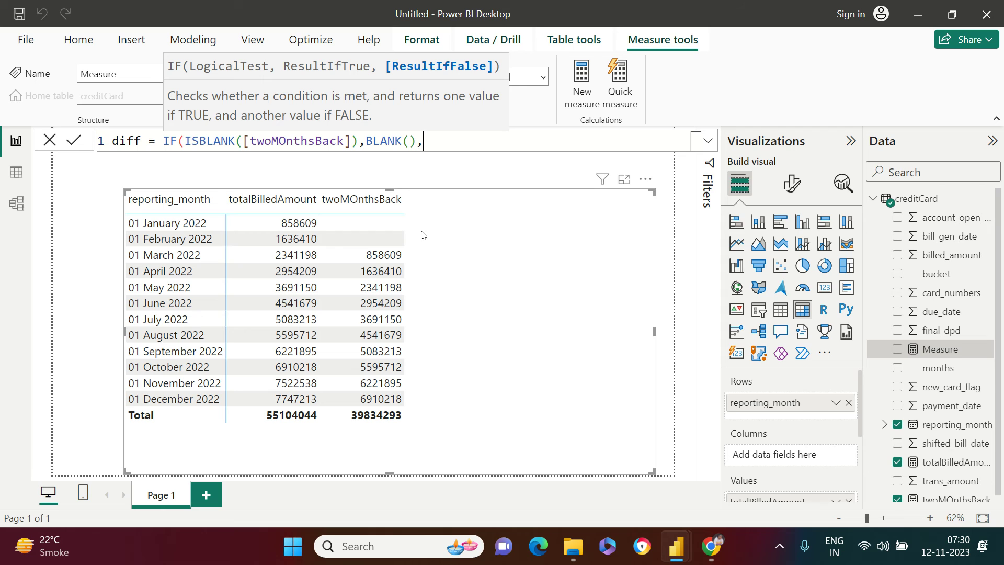
type("tota")
key("Tab")
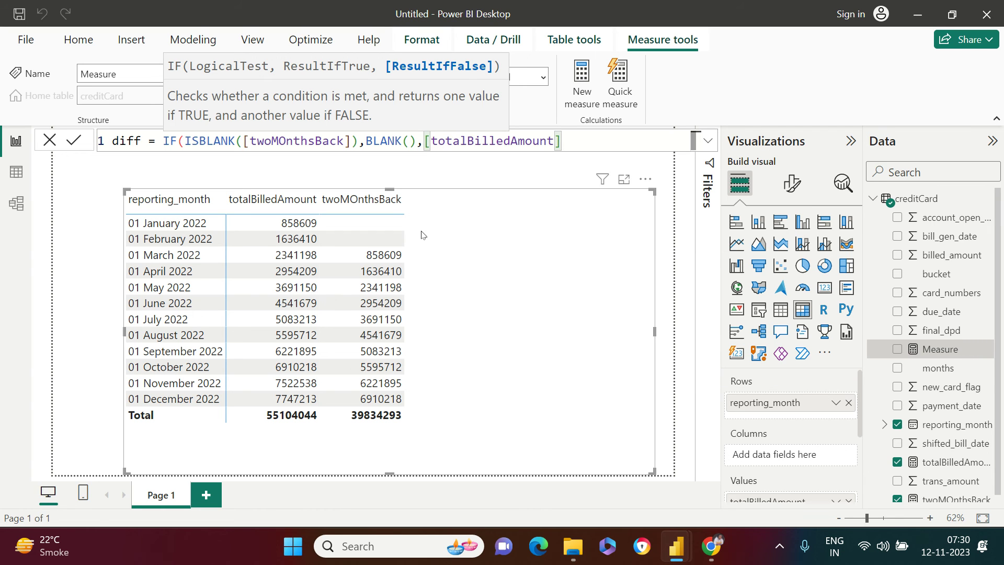
type("-two")
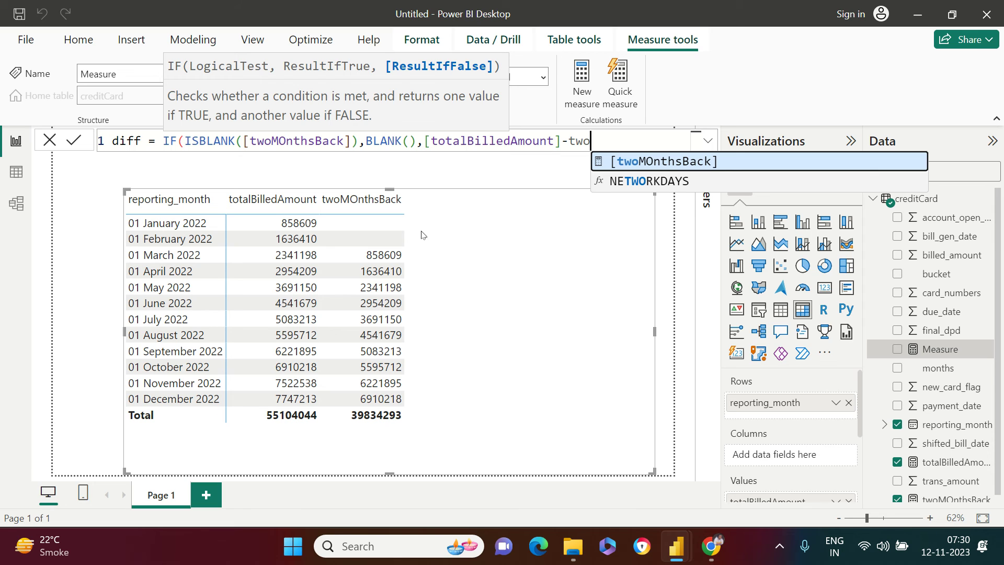
key("Tab")
type(")")
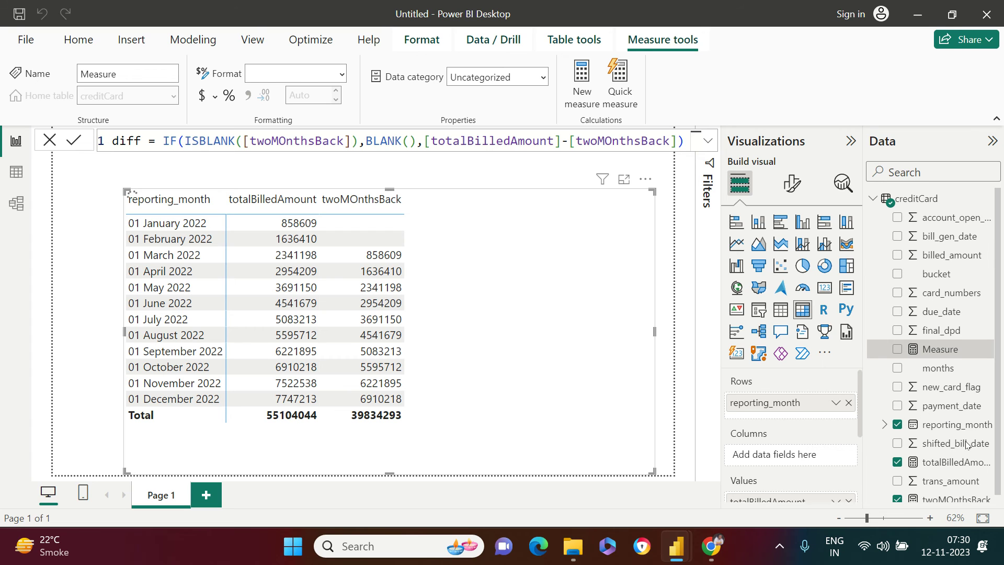
key("Return")
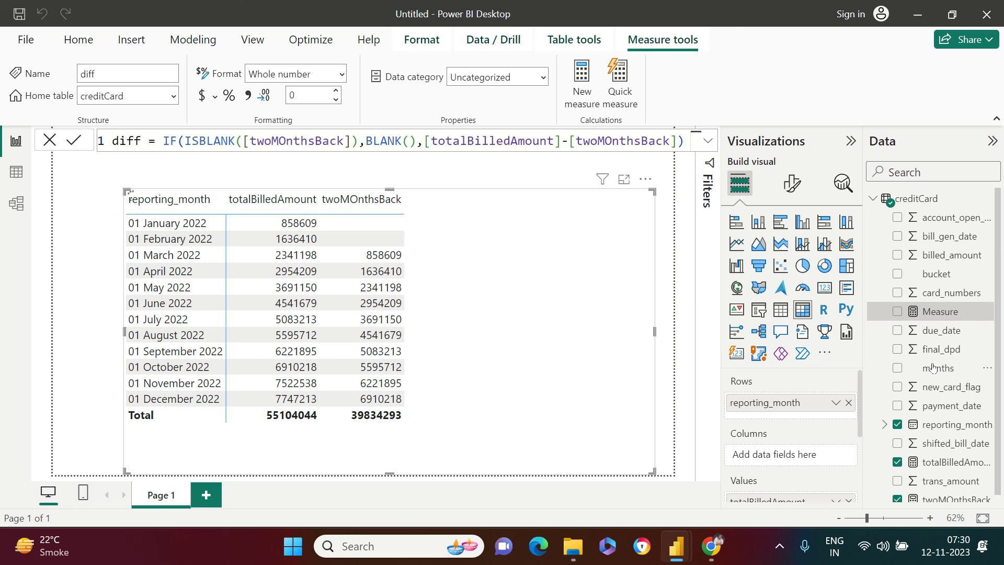
Drag diff into the table's Values, showing 1482589 for March and a 15269751 total.
scroll(947, 438, "down", 1)
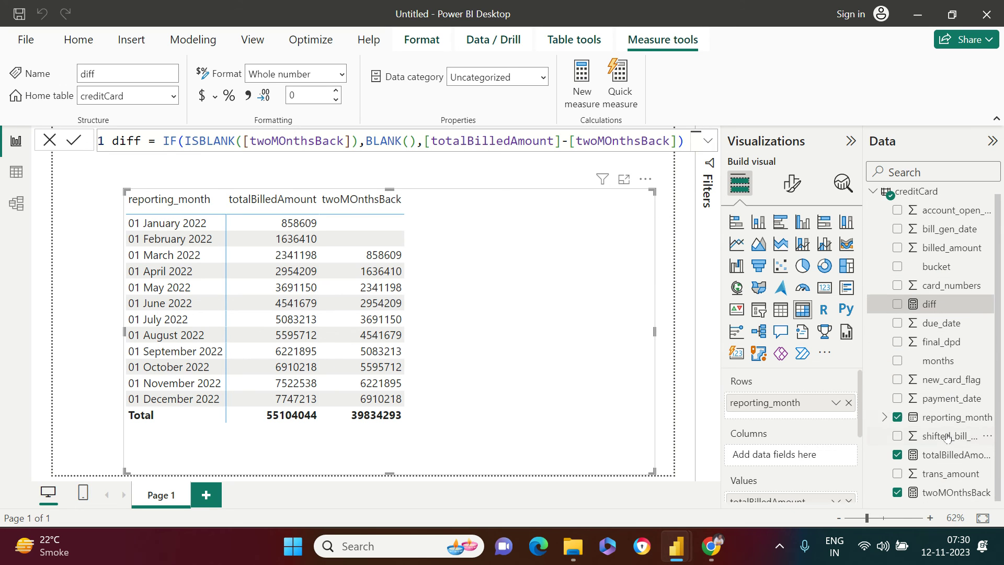
scroll(959, 278, "up", 1)
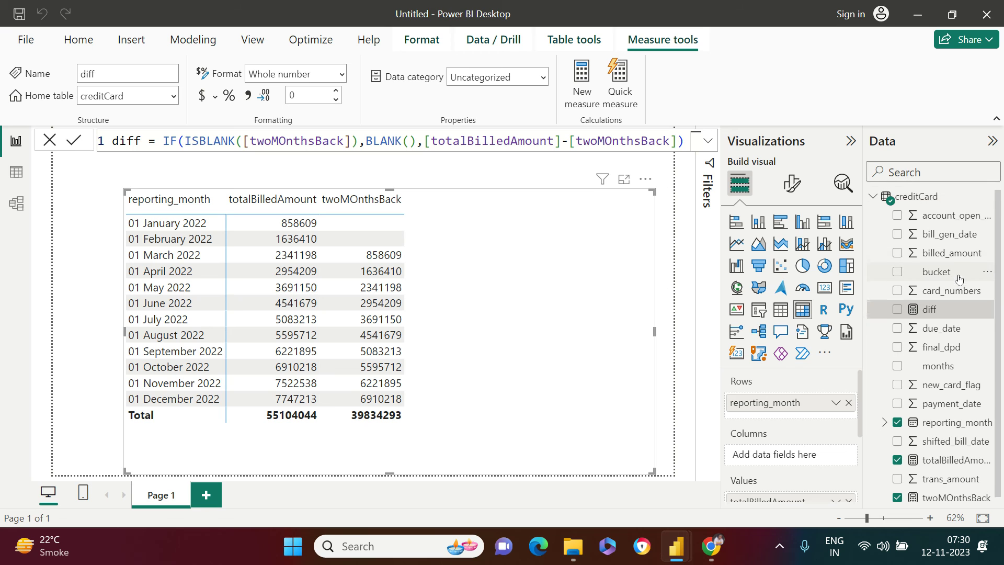
left_click(851, 140)
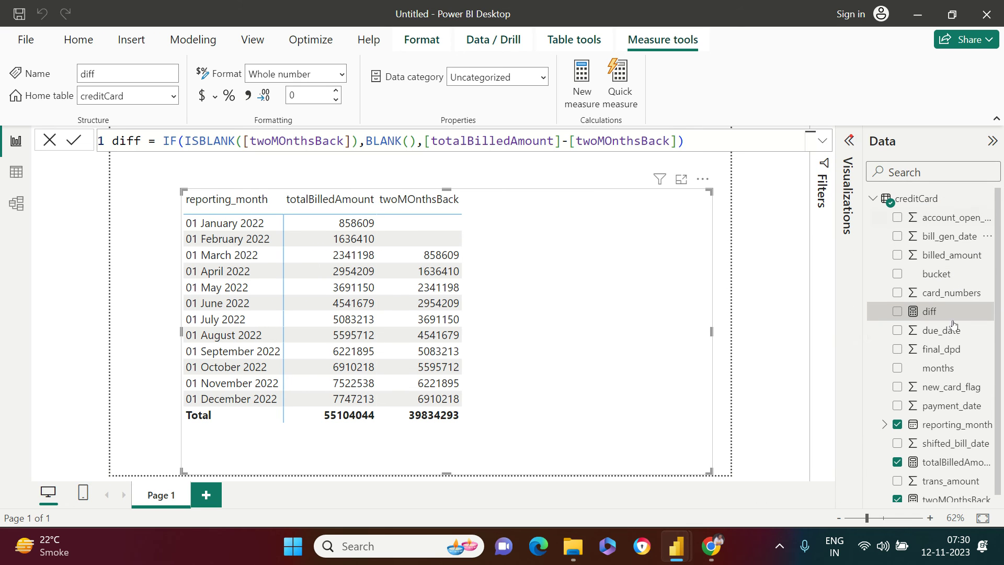
scroll(953, 332, "down", 1)
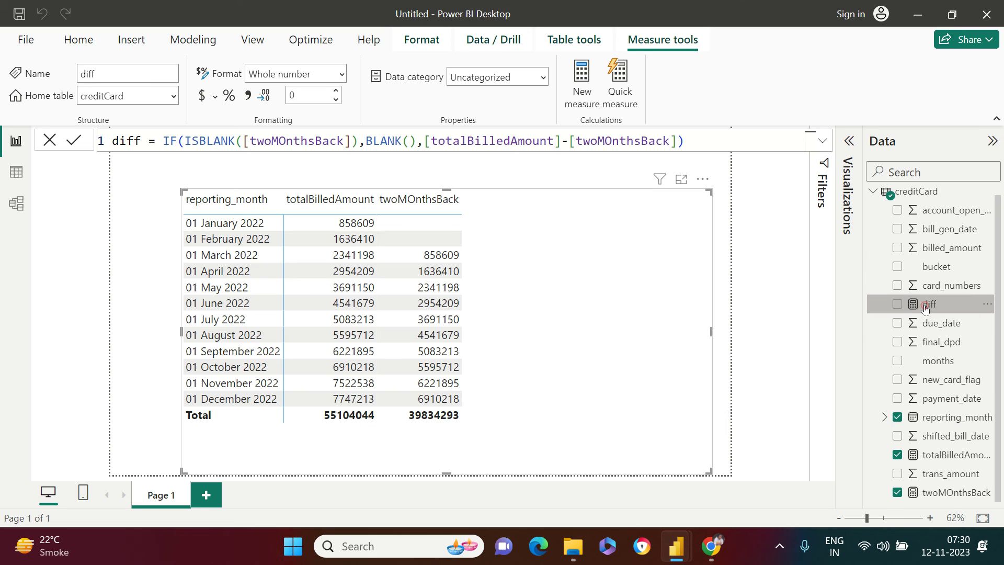
left_click(849, 141)
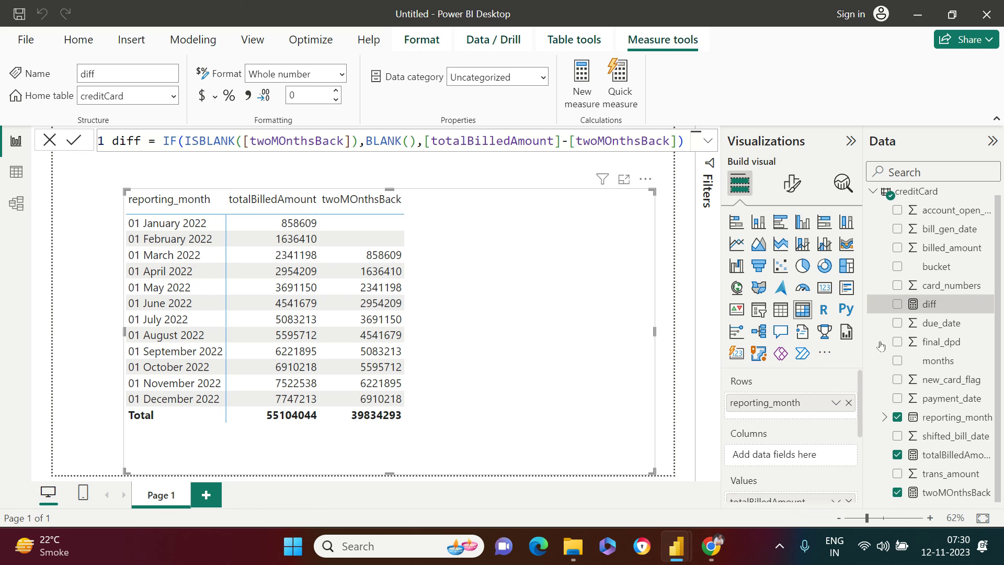
left_click_drag(858, 349, 784, 411)
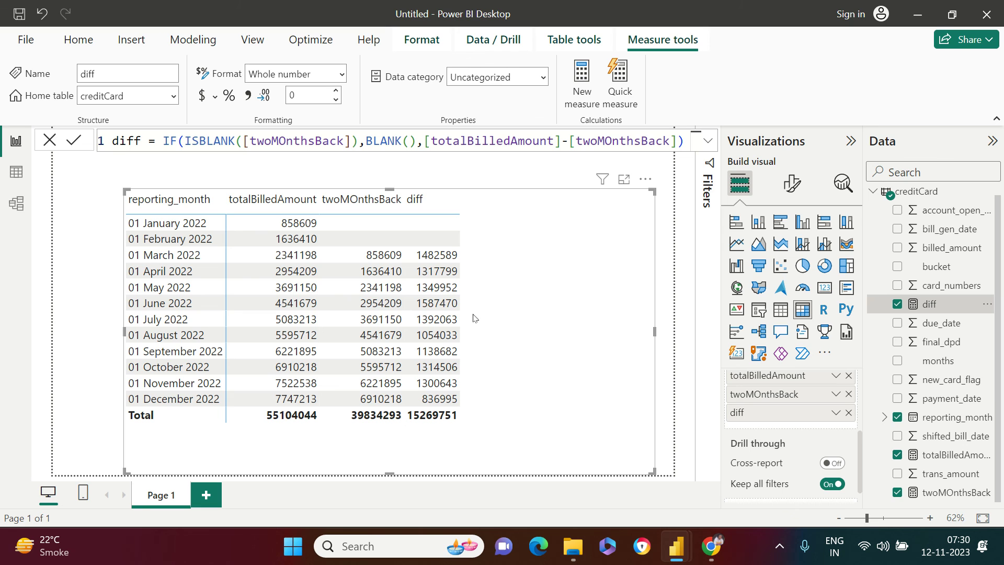
Format the diff measure with comma grouping so its total shows as 1,52,69,751.
right_click(925, 309)
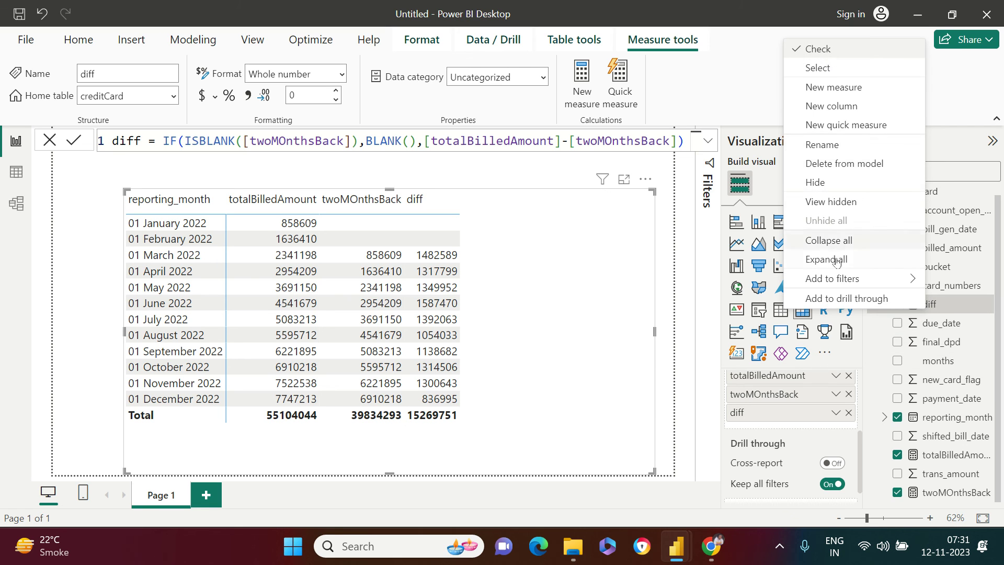
left_click(828, 240)
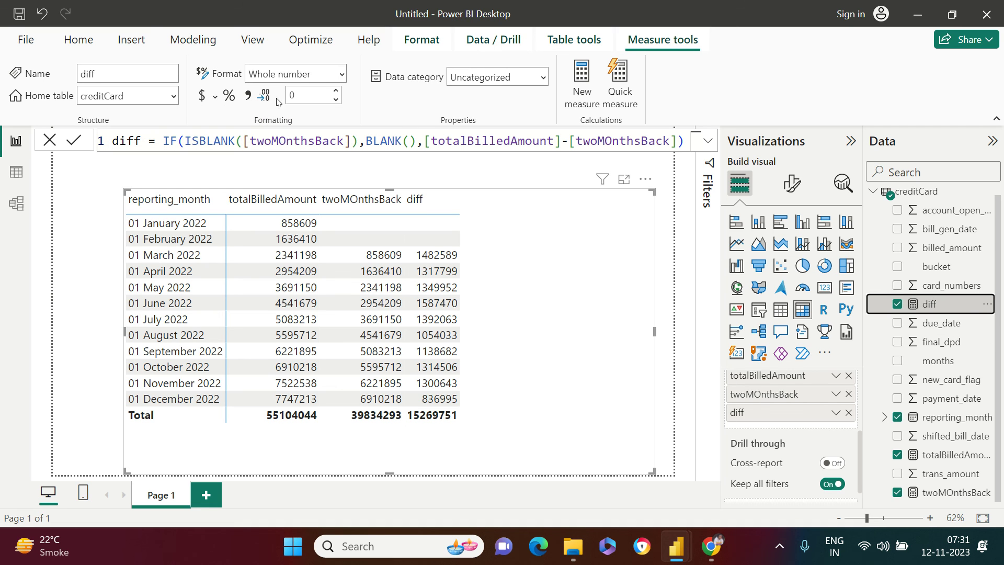
left_click(343, 286)
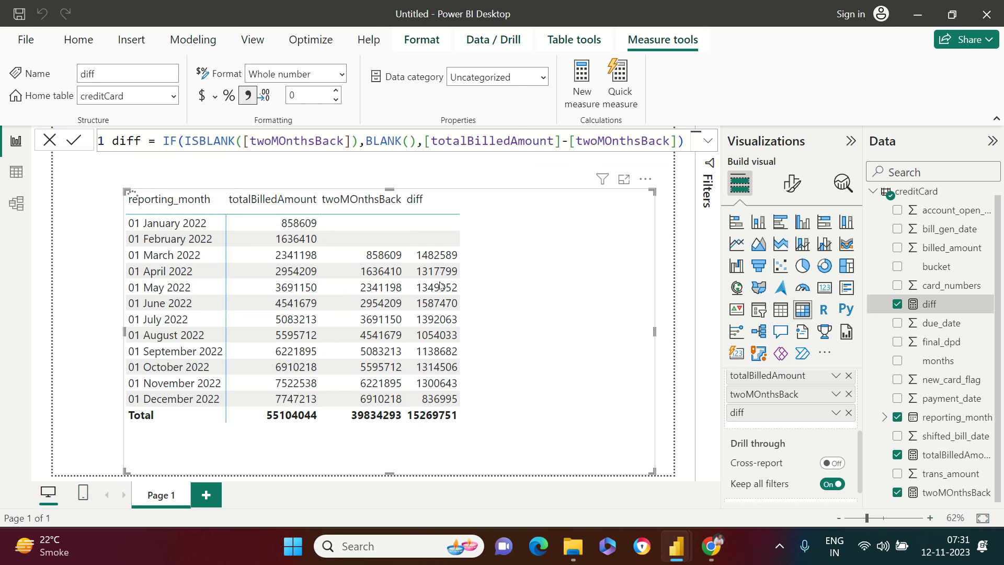